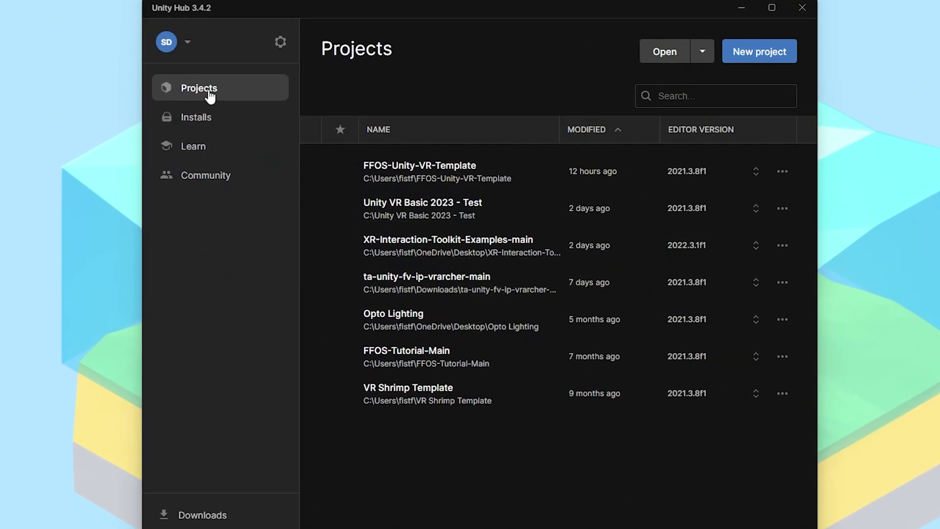
- From the Installs list, start adding editor version 2022.3.2f1
{"action": "left_click", "coordinate": [204, 120]}
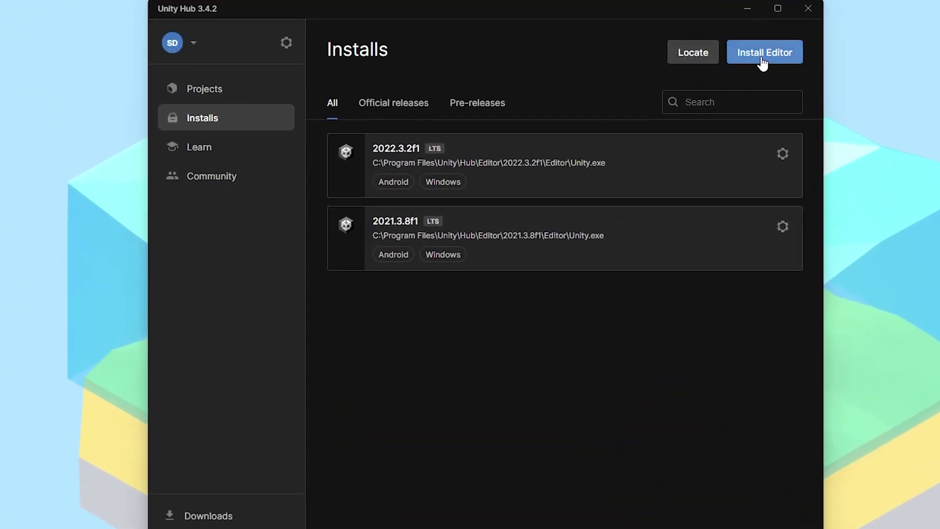
{"action": "left_click", "coordinate": [763, 55]}
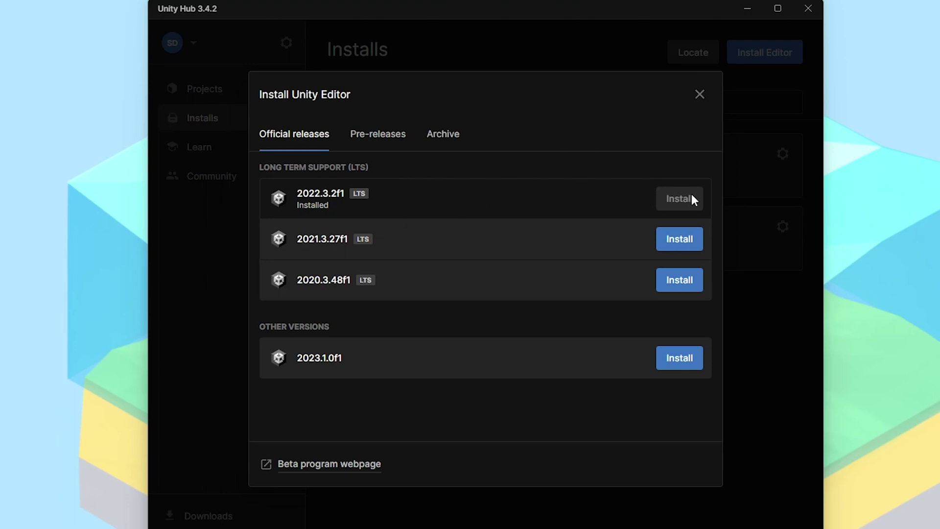
{"action": "left_click", "coordinate": [680, 199]}
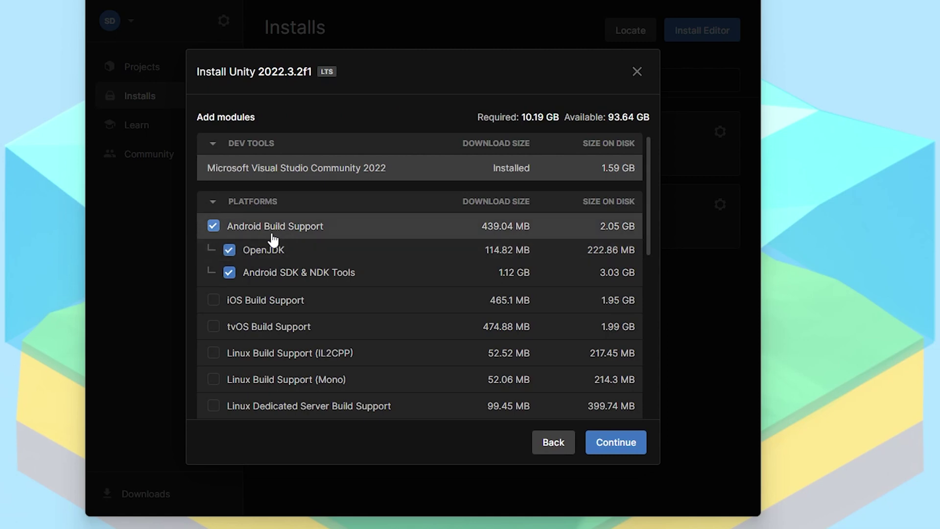
- Keep Android Build Support checked, accept the Android SDK license terms, and install 2022.3.2f1
{"action": "left_click", "coordinate": [213, 227]}
{"action": "left_click", "coordinate": [214, 227]}
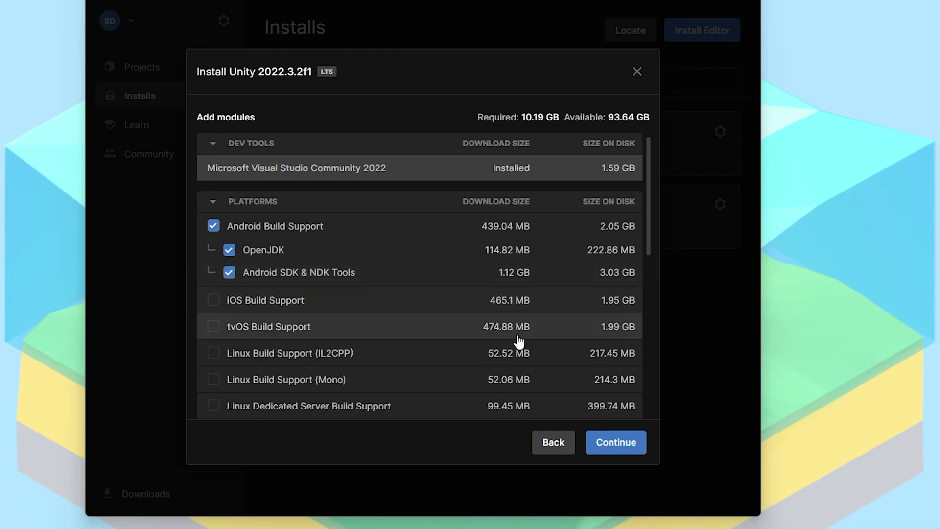
{"action": "left_click", "coordinate": [641, 443]}
{"action": "left_click", "coordinate": [329, 409]}
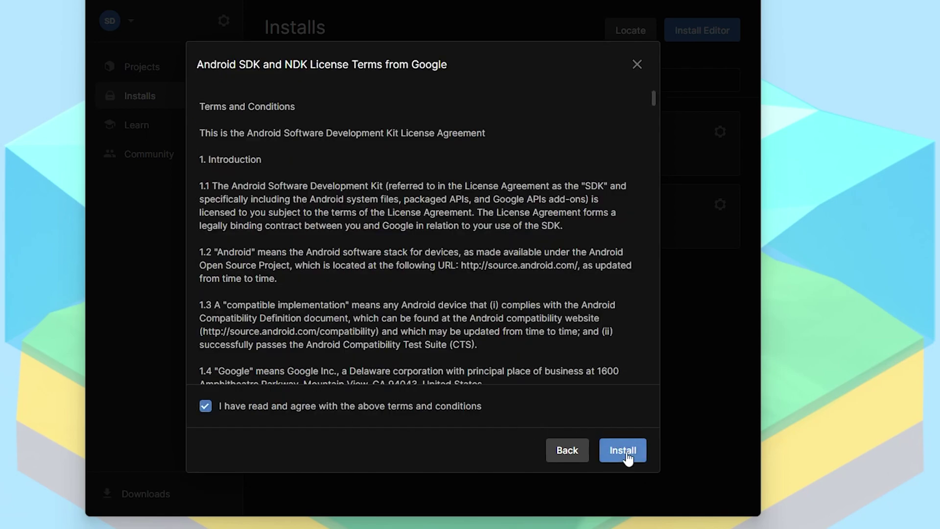
{"action": "scroll", "coordinate": [568, 374], "scroll_direction": "down", "scroll_amount": 20}
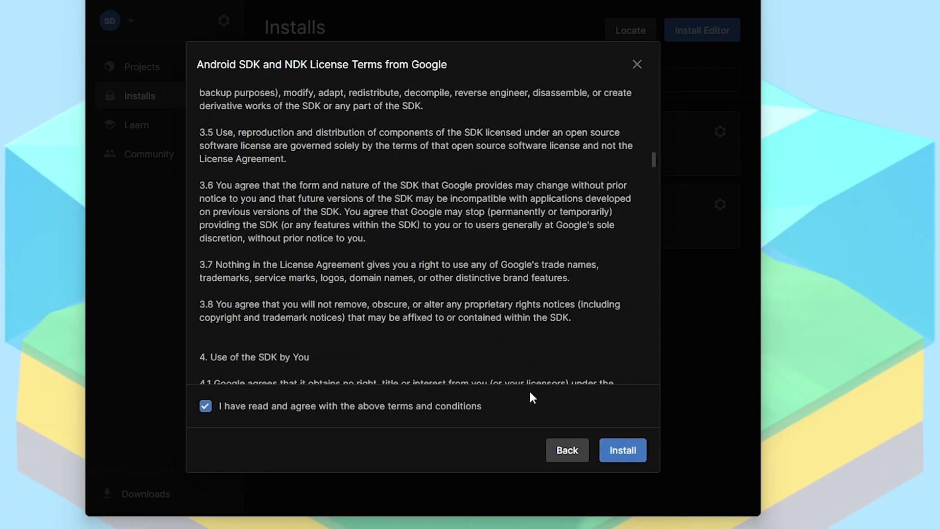
{"action": "left_click", "coordinate": [635, 452]}
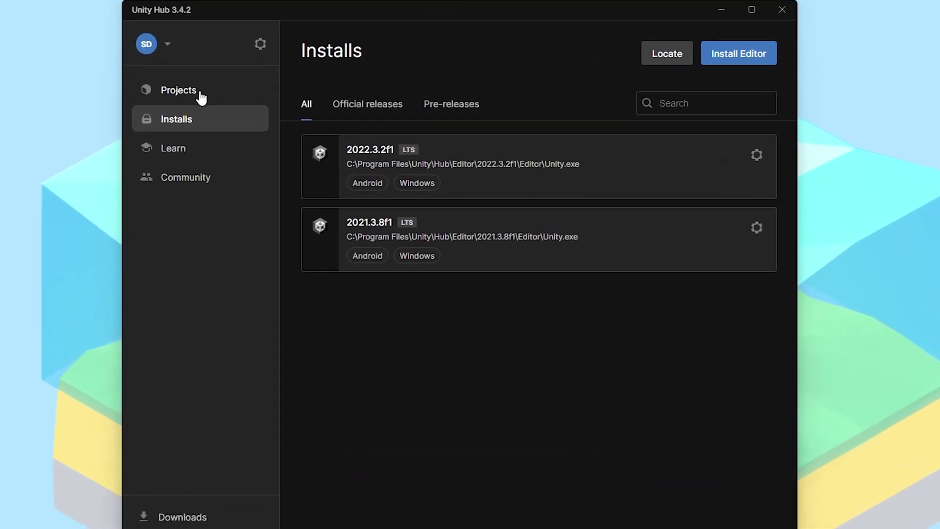
- Start a new project in Unity Hub using editor version 2022.3.2f1
{"action": "left_click", "coordinate": [201, 97]}
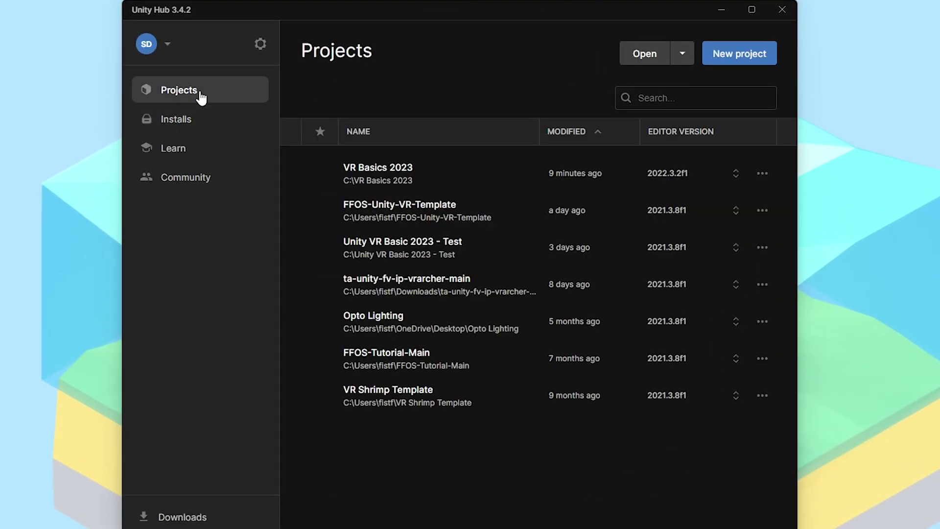
{"action": "left_click", "coordinate": [722, 54]}
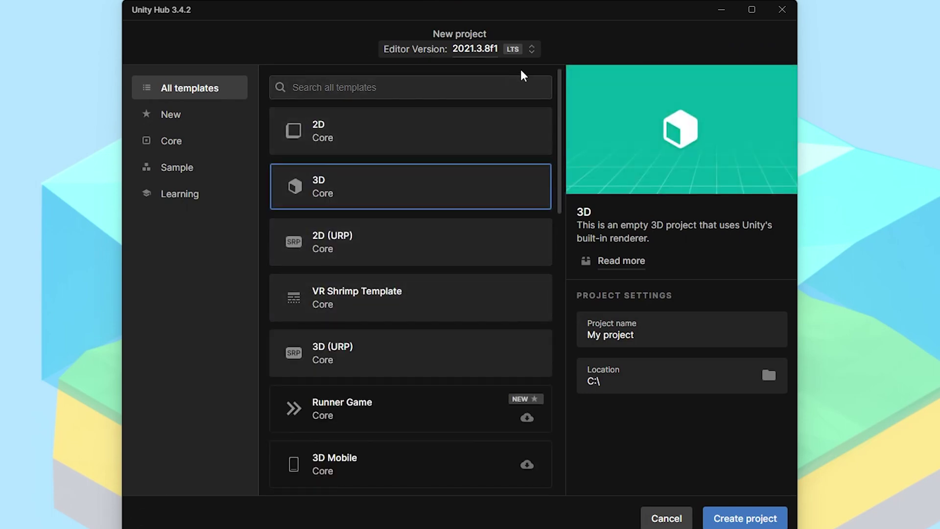
{"action": "left_click", "coordinate": [535, 54]}
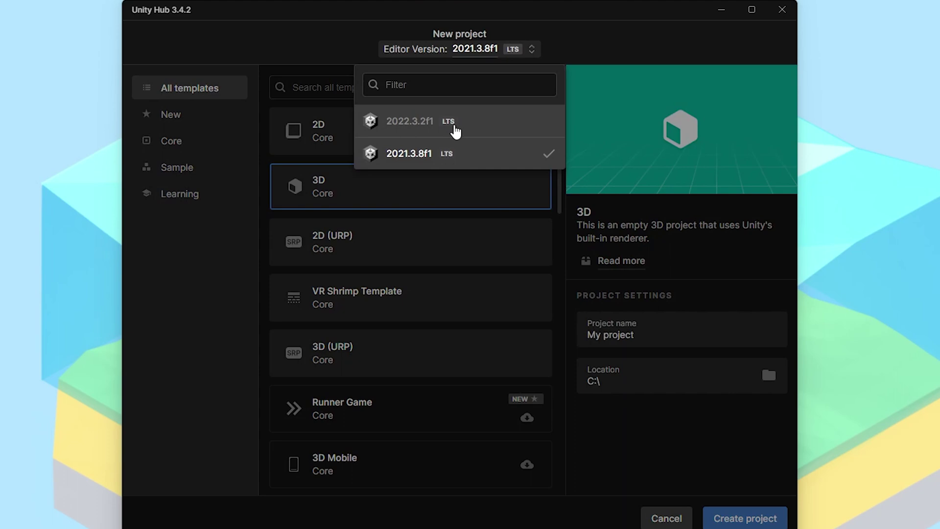
{"action": "left_click", "coordinate": [456, 125]}
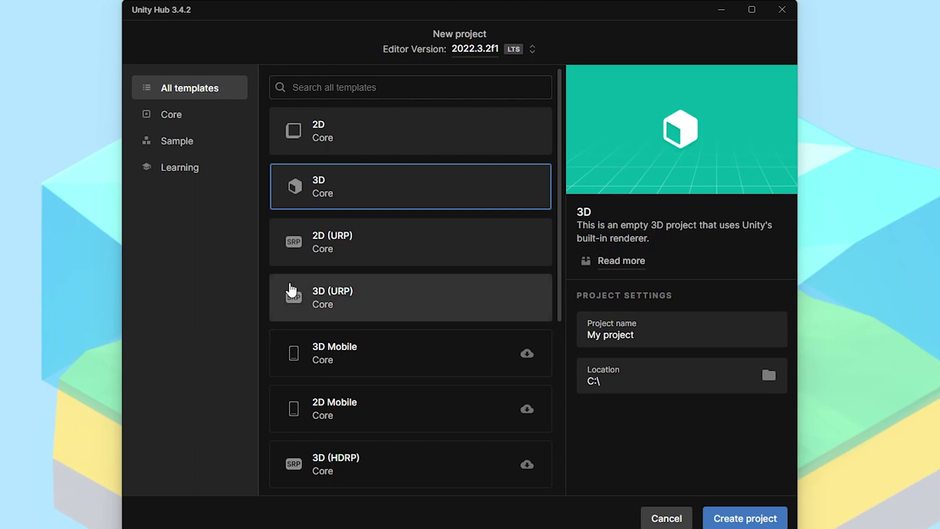
- Preview the AR, VR, HDRP and Mobile templates, then settle on 3D (URP)
{"action": "left_click", "coordinate": [362, 309]}
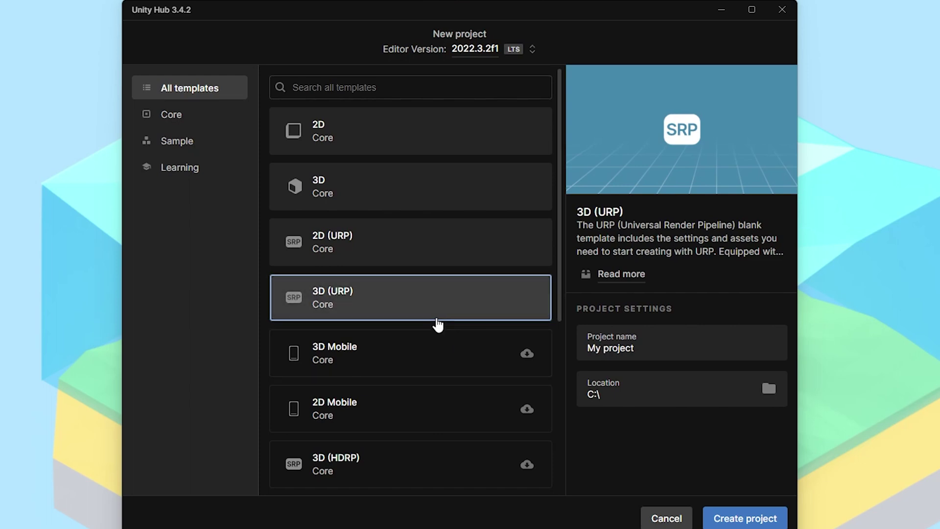
{"action": "scroll", "coordinate": [474, 342], "scroll_direction": "down", "scroll_amount": 3}
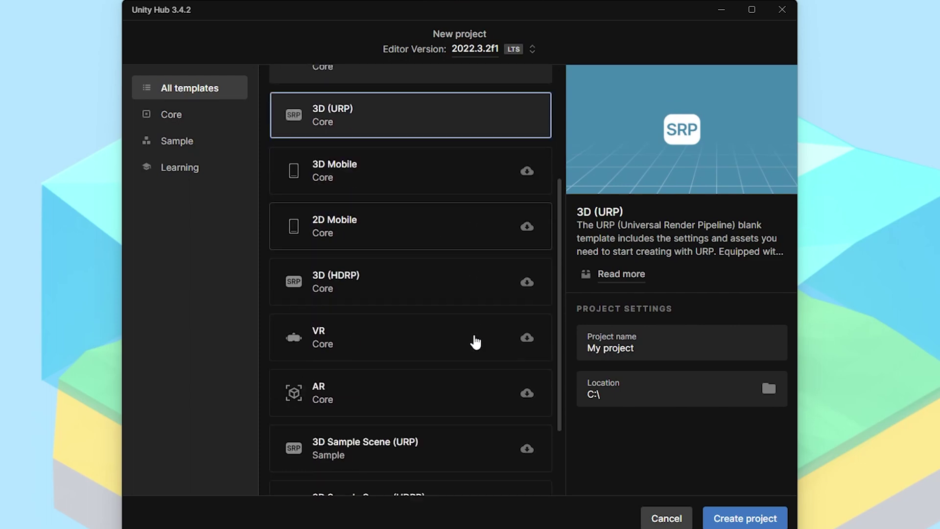
{"action": "scroll", "coordinate": [475, 342], "scroll_direction": "down", "scroll_amount": 2}
{"action": "left_click", "coordinate": [458, 294]}
{"action": "left_click", "coordinate": [446, 240]}
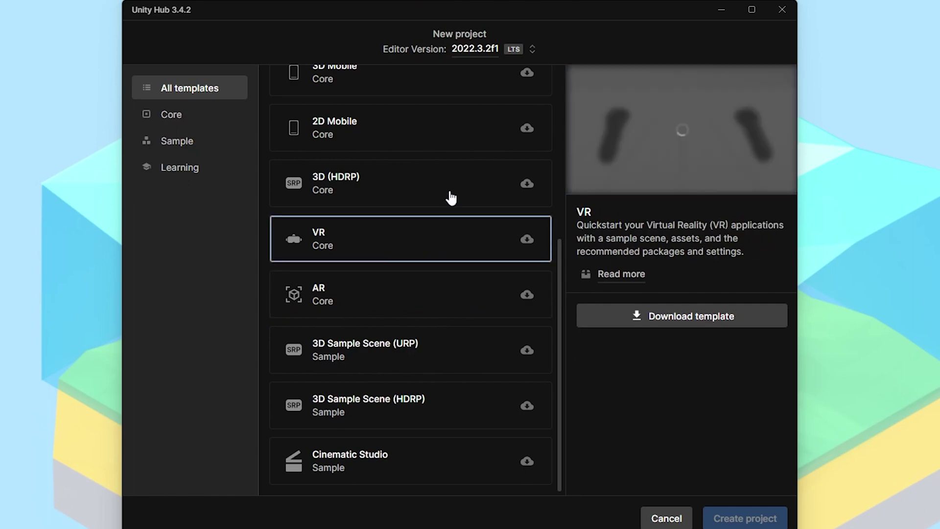
{"action": "left_click", "coordinate": [451, 199]}
{"action": "scroll", "coordinate": [440, 264], "scroll_direction": "up", "scroll_amount": 5}
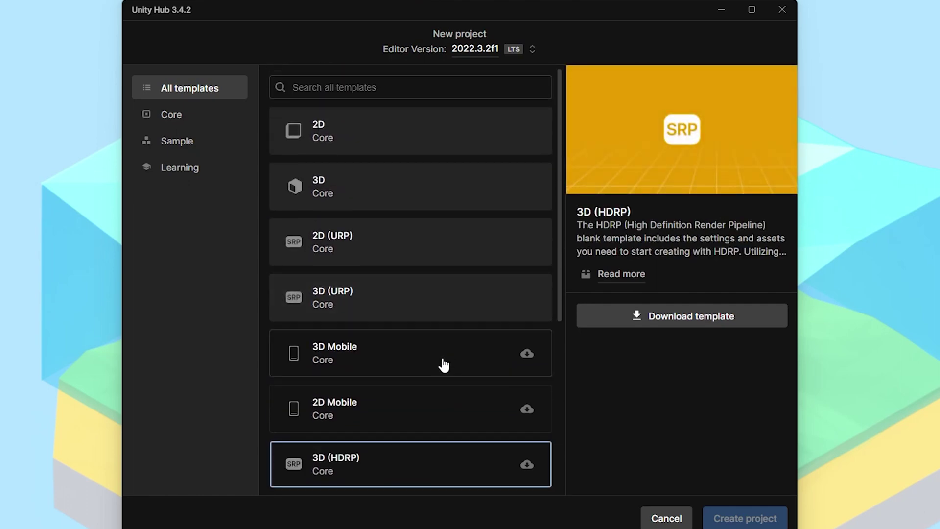
{"action": "left_click", "coordinate": [444, 365]}
{"action": "left_click", "coordinate": [510, 315]}
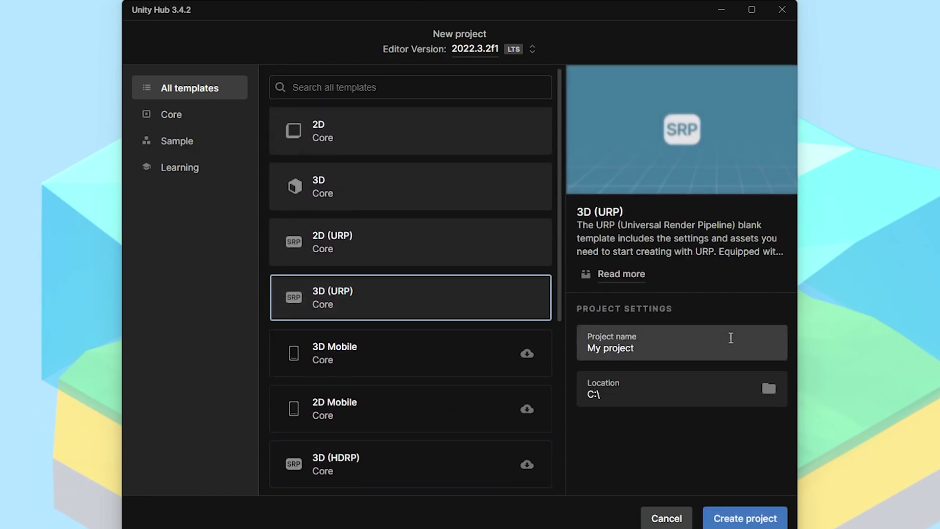
- Name the project 'VR Basics 2023' and create it
{"action": "left_click", "coordinate": [673, 343]}
{"action": "type", "text": "VR Basics 2023"}
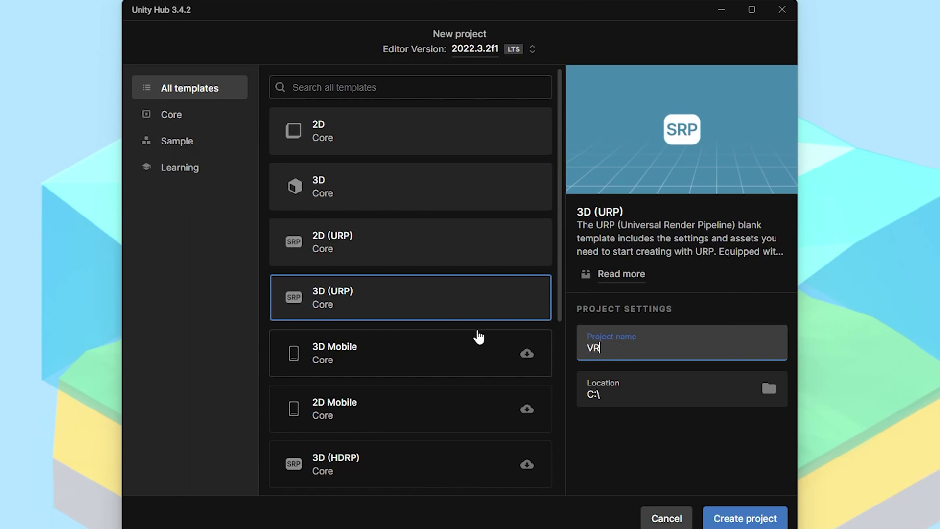
{"action": "left_click", "coordinate": [663, 427]}
{"action": "left_click", "coordinate": [746, 519]}
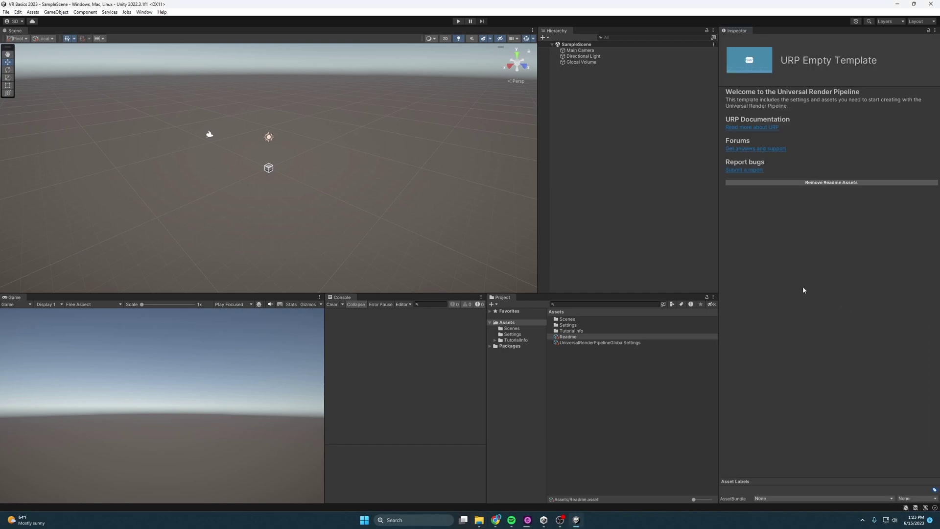
- Create a scene asset named 'VR Basics' inside the Scenes folder and open it
{"action": "left_click", "coordinate": [511, 328]}
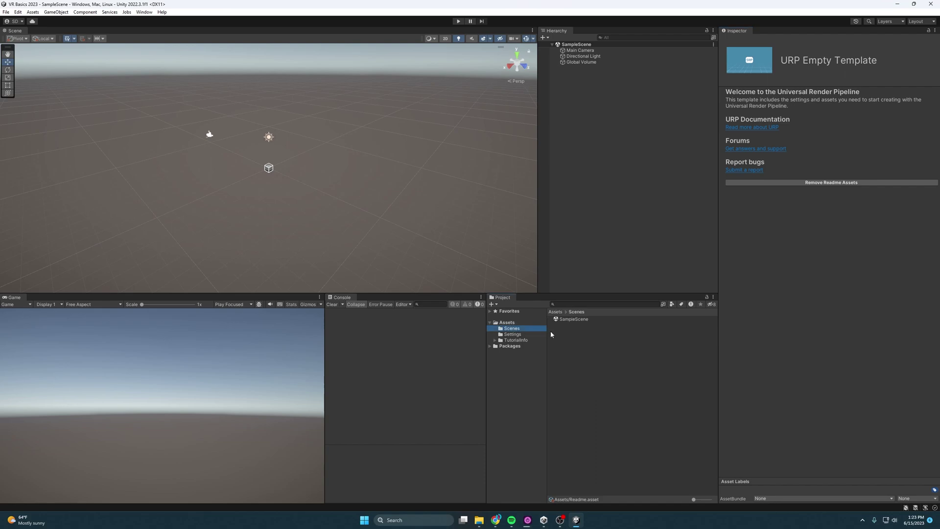
{"action": "right_click", "coordinate": [602, 331]}
{"action": "mouse_move", "coordinate": [644, 126]}
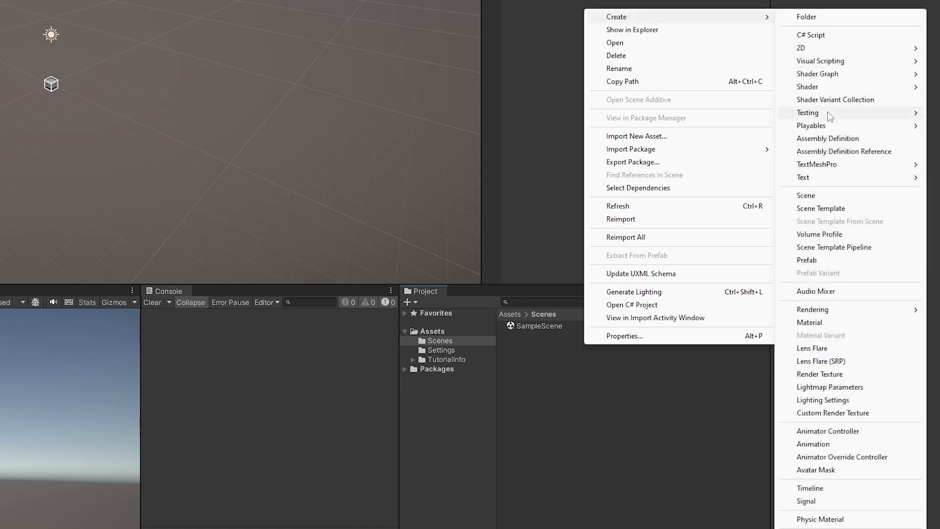
{"action": "left_click", "coordinate": [815, 195]}
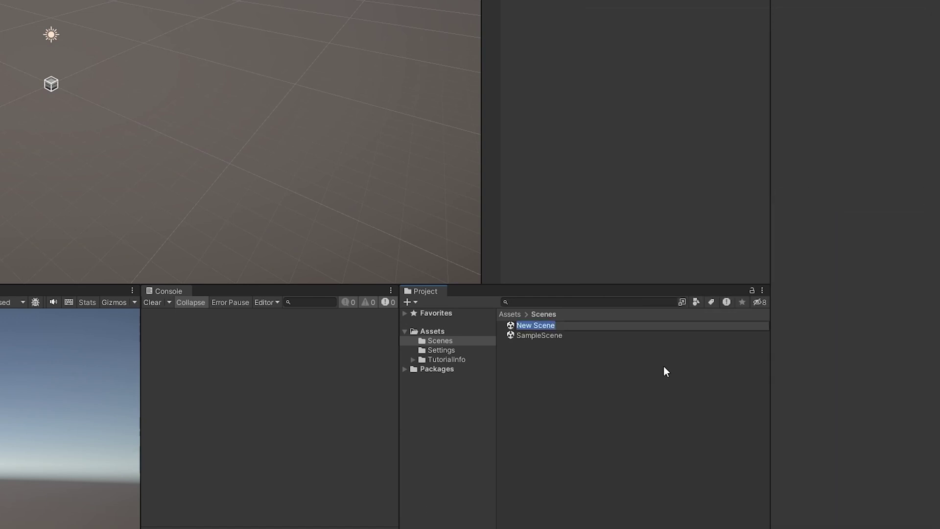
{"action": "type", "text": "VR Basics"}
{"action": "key", "text": "Return"}
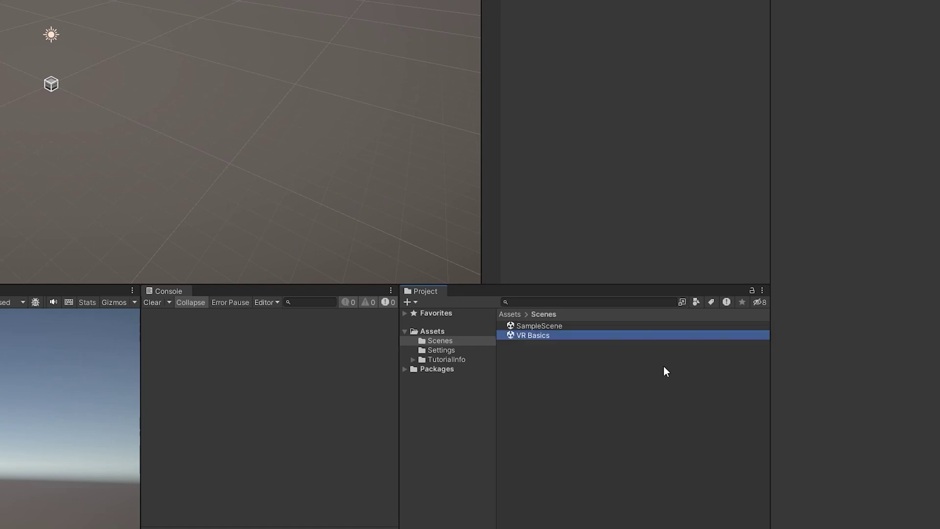
{"action": "double_click", "coordinate": [566, 337]}
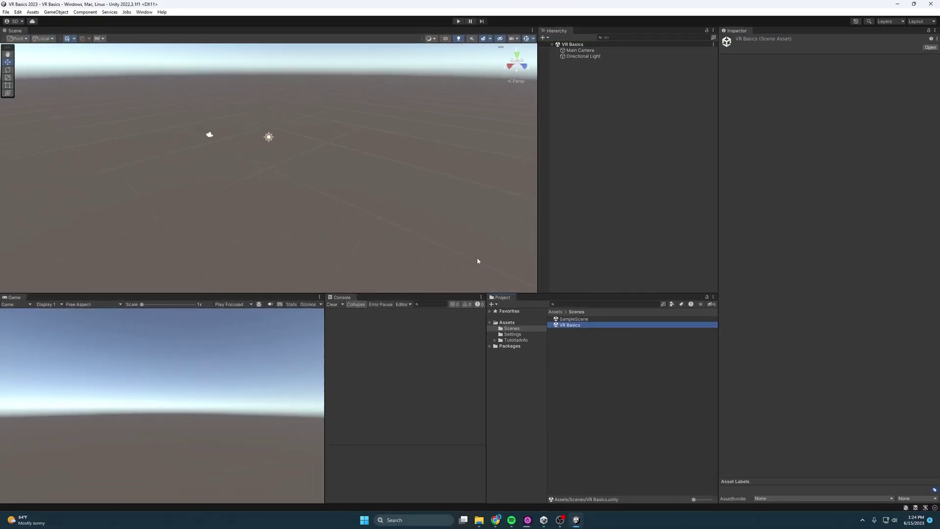
- Tilt and fly the Scene view around the empty scene toward the light
{"action": "right_click_drag", "start_coordinate": [275, 137], "coordinate": [302, 166]}
{"action": "left_click", "coordinate": [554, 258]}
{"action": "right_click_drag", "start_coordinate": [401, 200], "coordinate": [307, 124]}
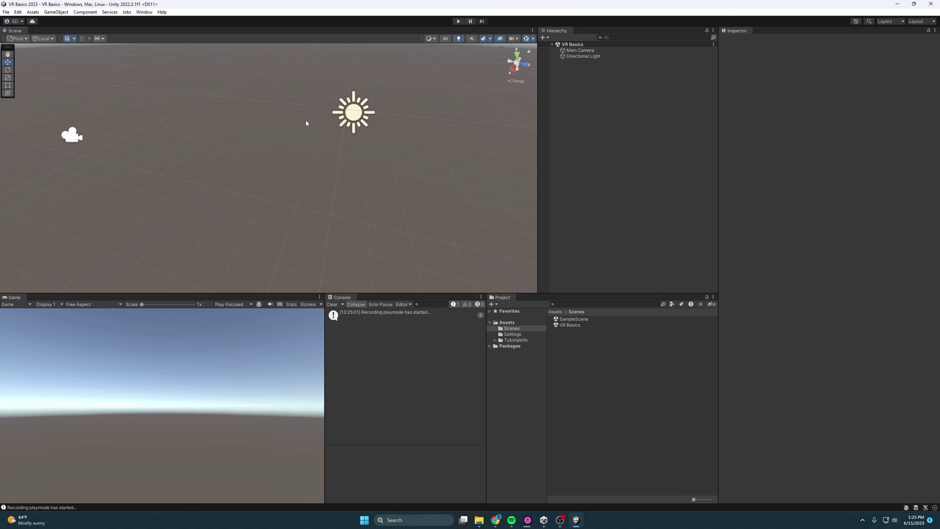
{"action": "mouse_move", "coordinate": [307, 123]}
{"action": "right_mouse_down"}
{"action": "mouse_move", "coordinate": [332, 120]}
{"action": "mouse_move", "coordinate": [306, 117]}
{"action": "right_mouse_up"}
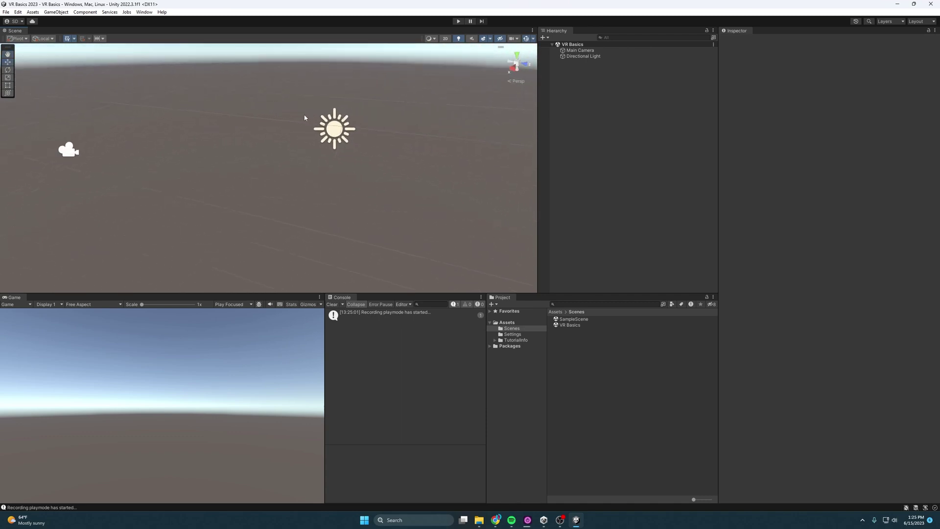
{"action": "mouse_move", "coordinate": [305, 117]}
{"action": "right_mouse_down"}
{"action": "mouse_move", "coordinate": [191, 124]}
{"action": "mouse_move", "coordinate": [307, 127]}
{"action": "right_mouse_up"}
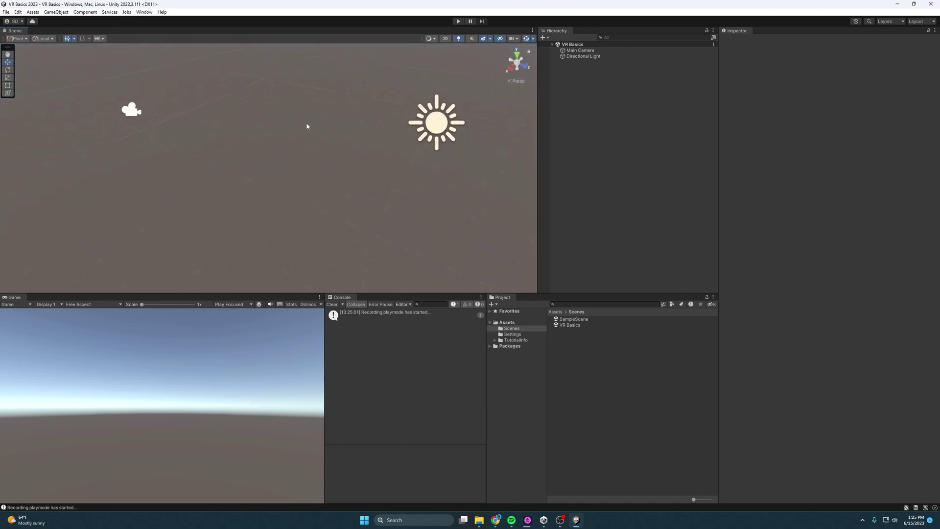
{"action": "left_click", "coordinate": [21, 12]}
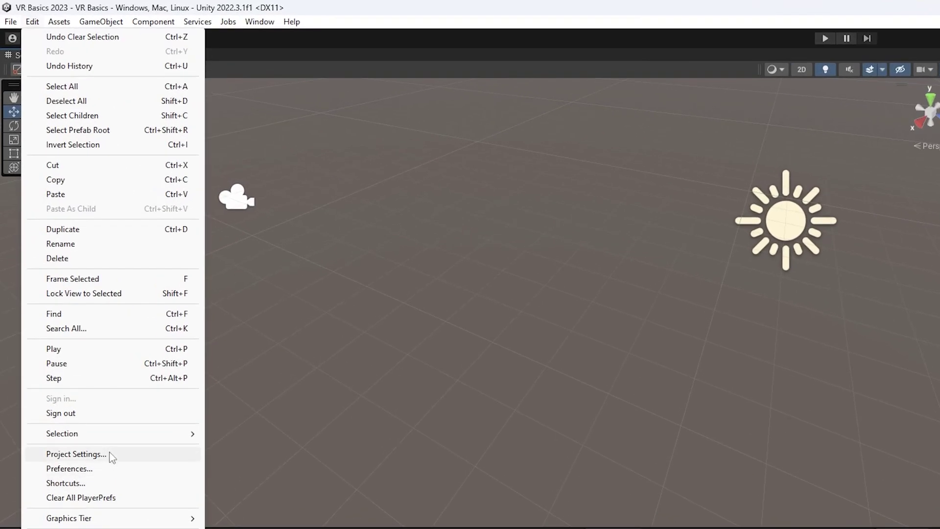
{"action": "left_click", "coordinate": [110, 454]}
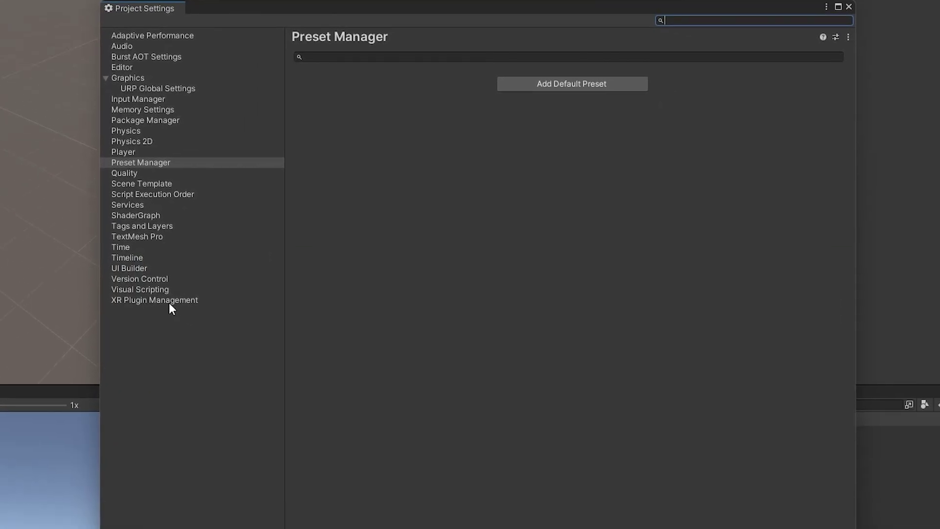
{"action": "left_click", "coordinate": [169, 302]}
{"action": "left_click", "coordinate": [507, 80]}
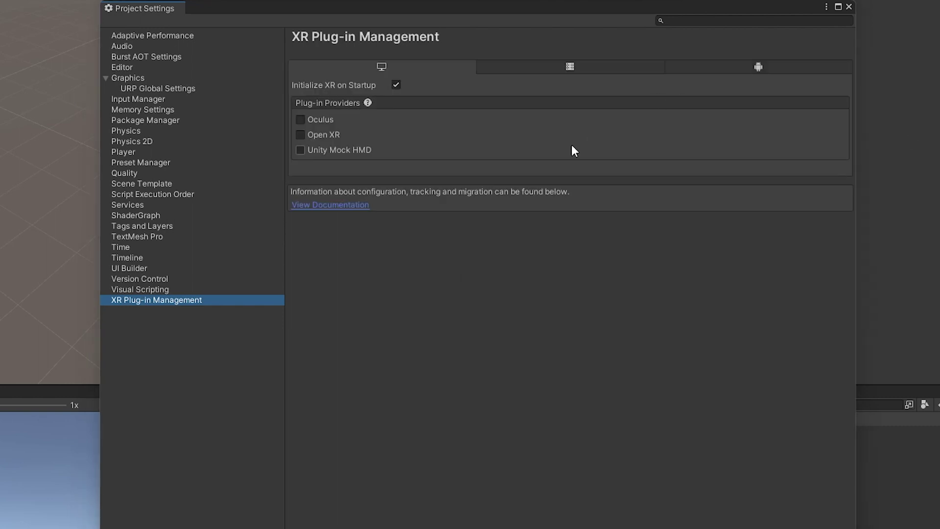
{"action": "left_click", "coordinate": [612, 67]}
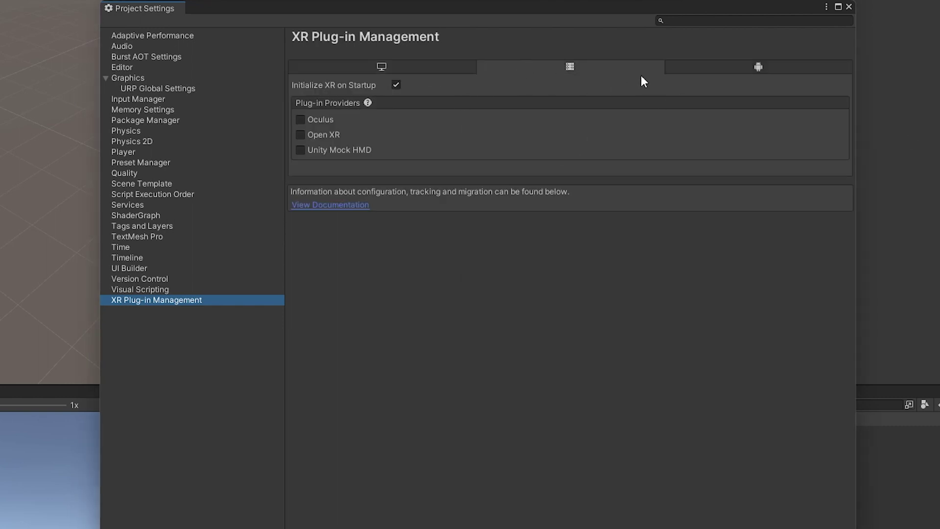
{"action": "left_click", "coordinate": [759, 68]}
{"action": "left_click", "coordinate": [422, 69]}
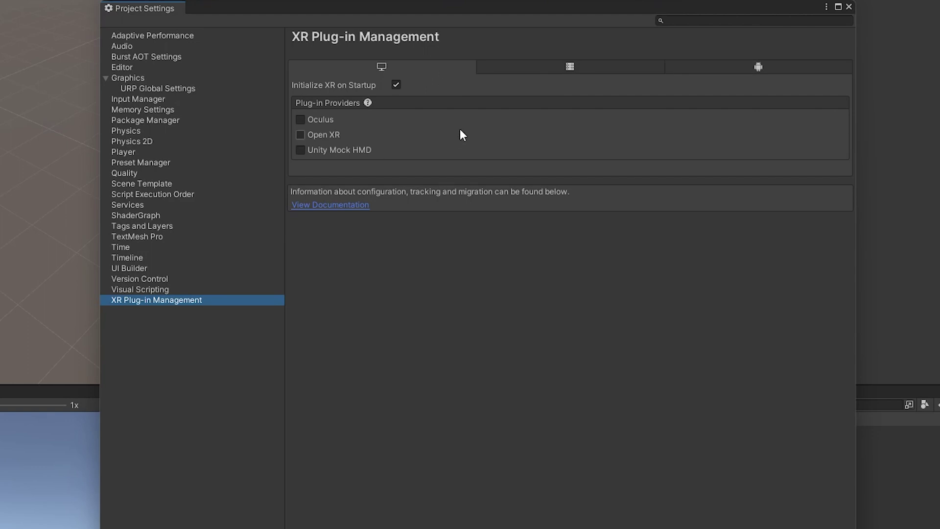
{"action": "left_click", "coordinate": [772, 71]}
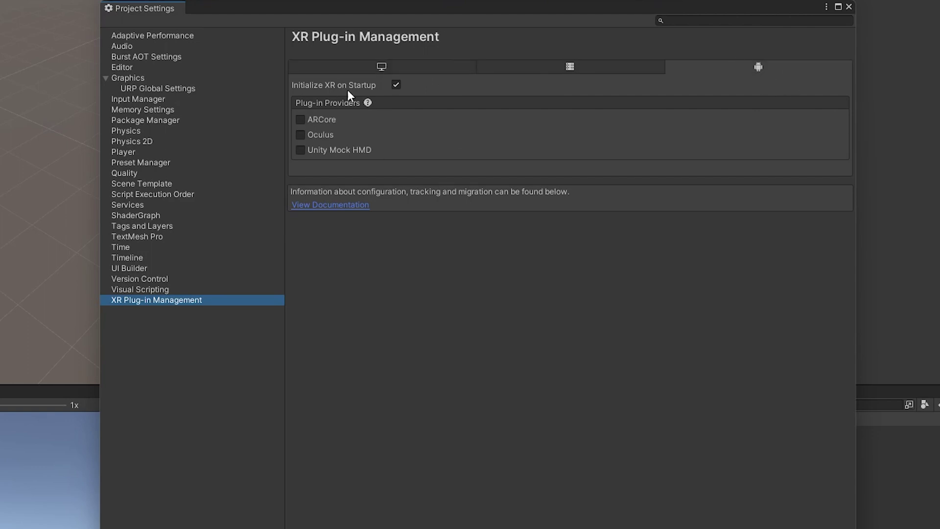
{"action": "left_click", "coordinate": [388, 72]}
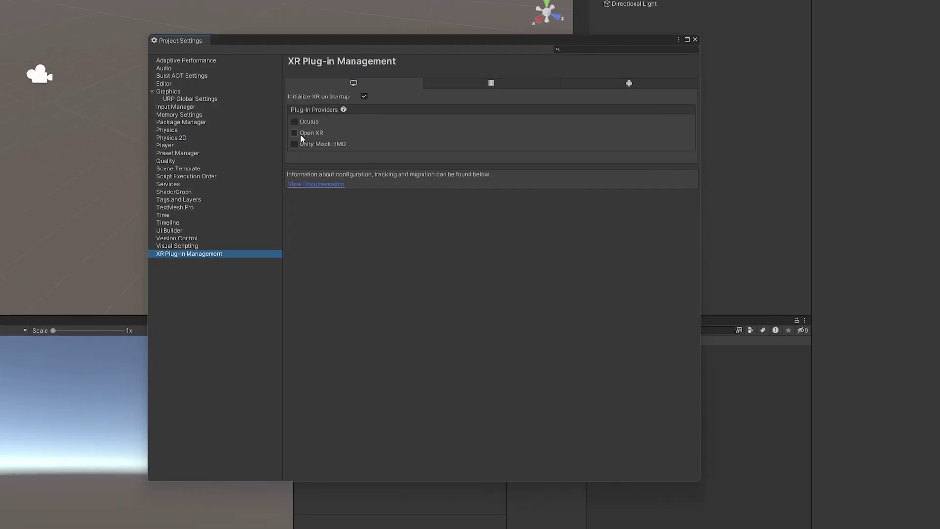
{"action": "left_click", "coordinate": [299, 133]}
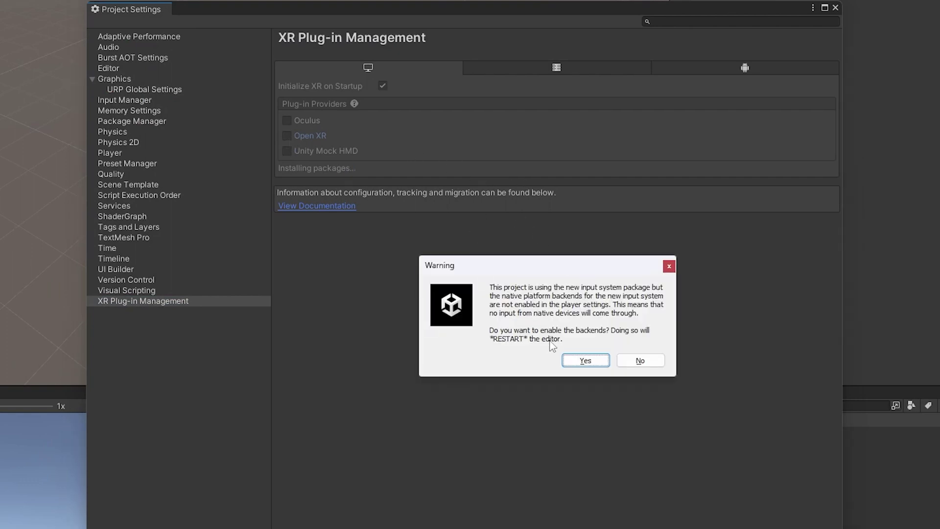
- Accept enabling the native input backends and enable OpenXR for Android too
{"action": "left_click", "coordinate": [596, 363]}
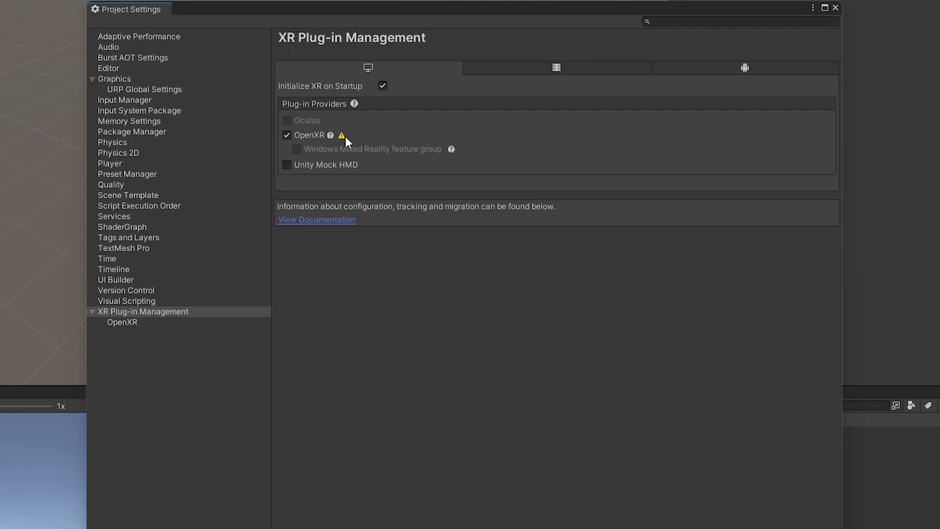
{"action": "left_click", "coordinate": [733, 76]}
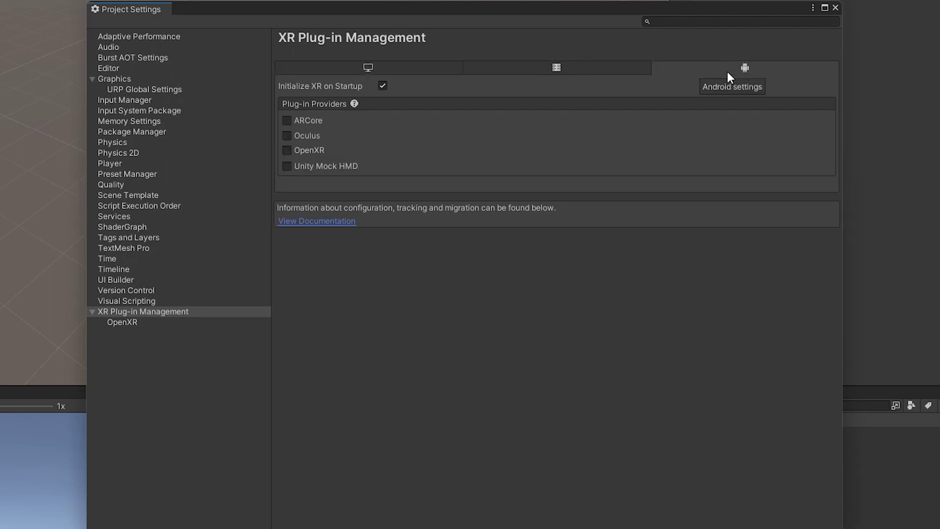
{"action": "left_click", "coordinate": [305, 153]}
{"action": "left_click", "coordinate": [348, 71]}
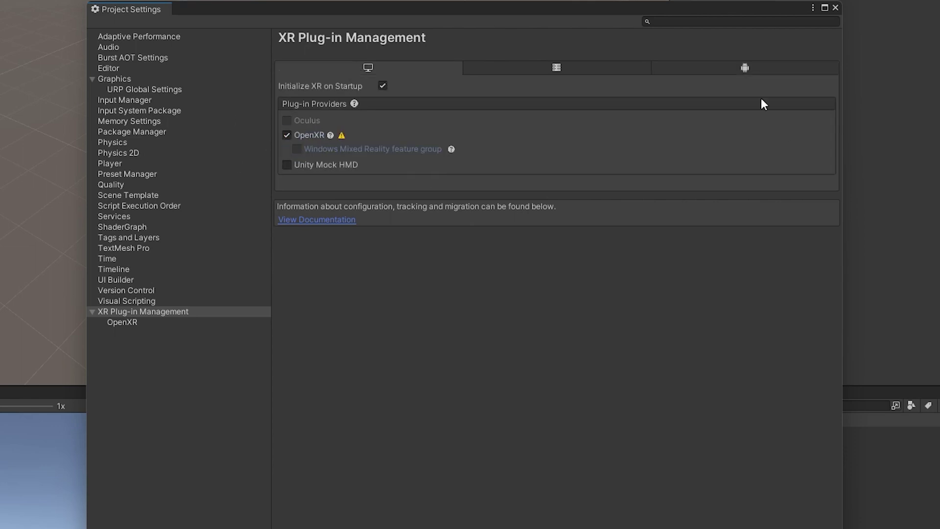
- Review and dismiss the OpenXR validation issues, then open the OpenXR settings page
{"action": "left_click", "coordinate": [342, 136]}
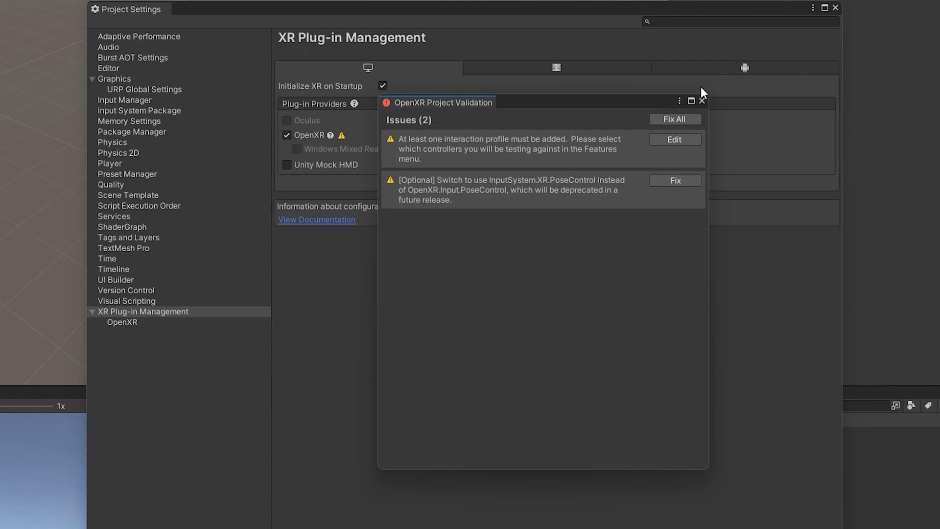
{"action": "left_click", "coordinate": [702, 101]}
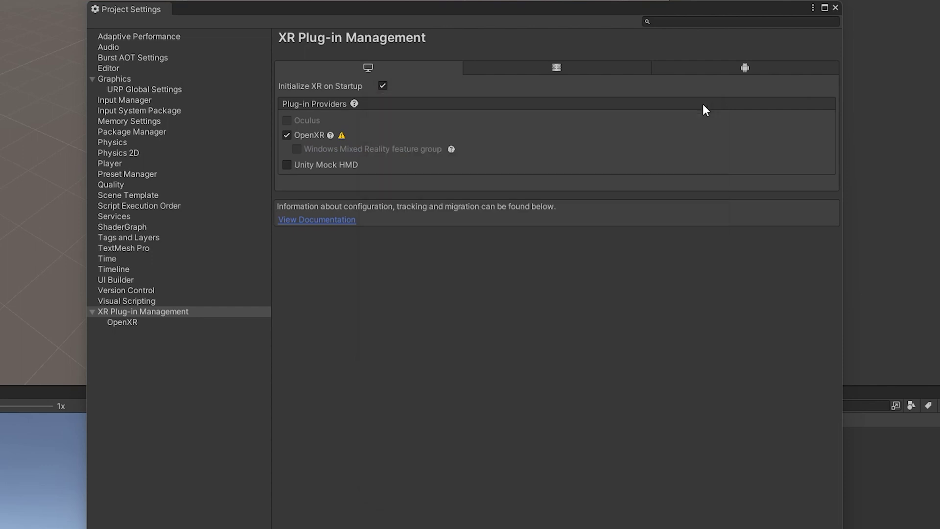
{"action": "left_click", "coordinate": [173, 323]}
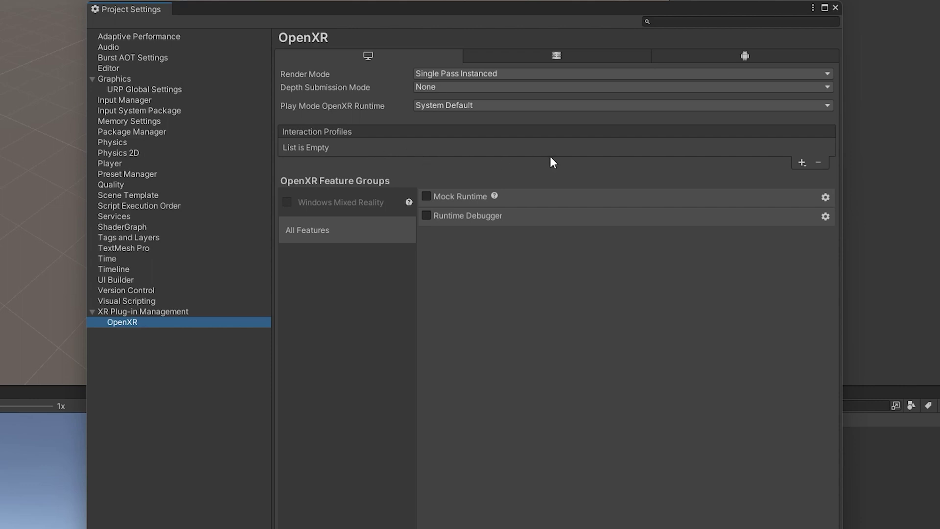
- Add Valve Index, Oculus Touch and HTC Vive controller profiles to desktop Interaction Profiles
{"action": "left_click", "coordinate": [802, 164]}
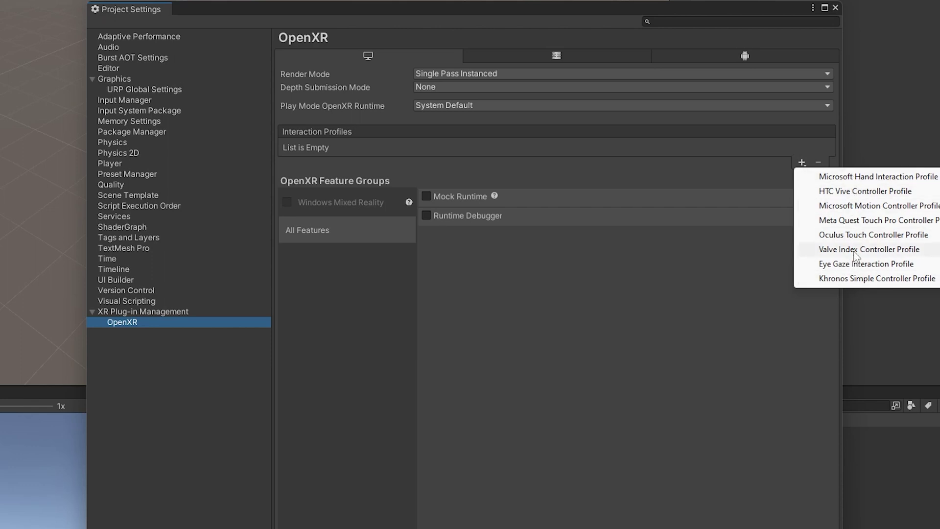
{"action": "left_click", "coordinate": [855, 251]}
{"action": "left_click", "coordinate": [802, 164]}
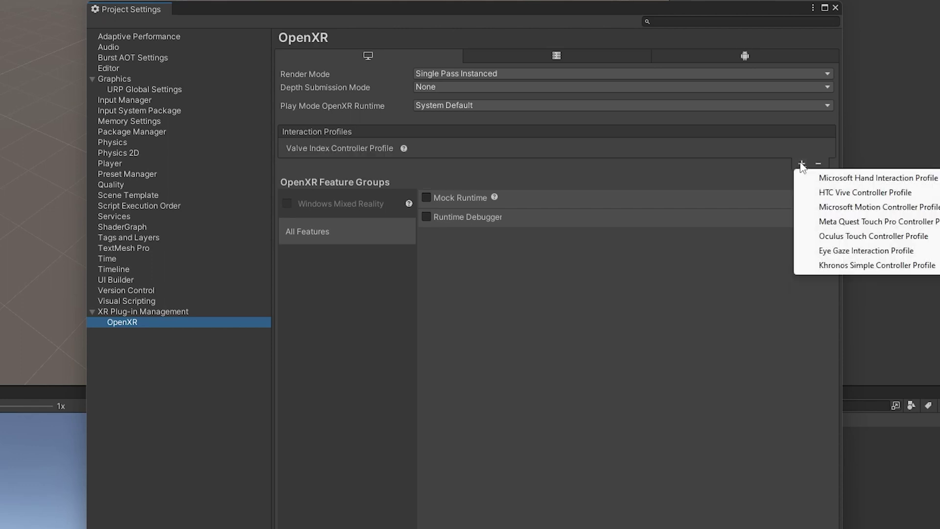
{"action": "left_click", "coordinate": [842, 236]}
{"action": "left_click", "coordinate": [803, 179]}
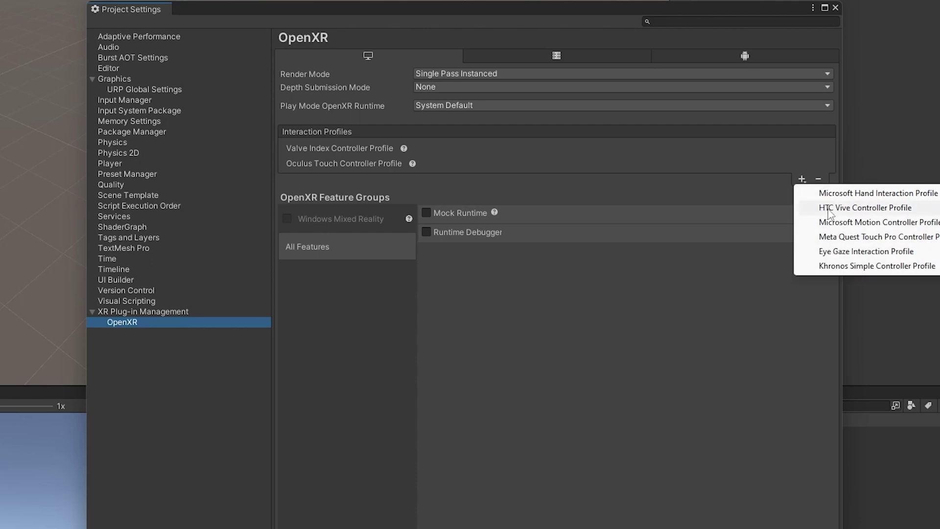
{"action": "left_click", "coordinate": [828, 208]}
{"action": "left_click", "coordinate": [802, 194]}
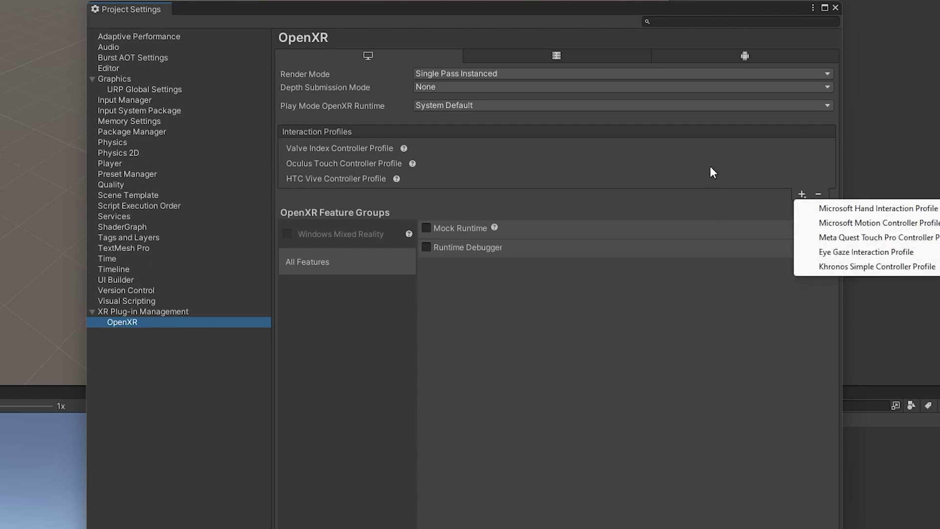
{"action": "left_click", "coordinate": [701, 197]}
- On the Android OpenXR tab, add the Oculus Touch Controller Profile to Interaction Profiles
{"action": "left_click", "coordinate": [767, 60]}
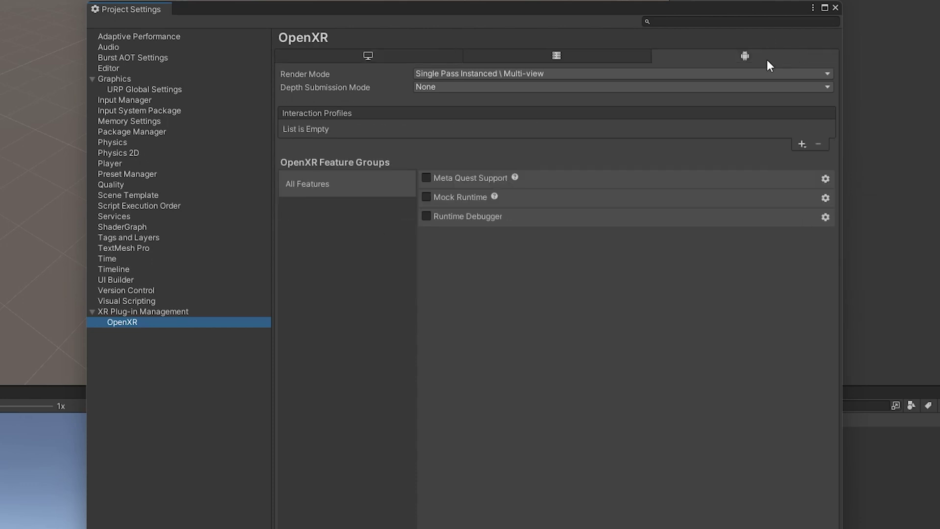
{"action": "left_click", "coordinate": [802, 145]}
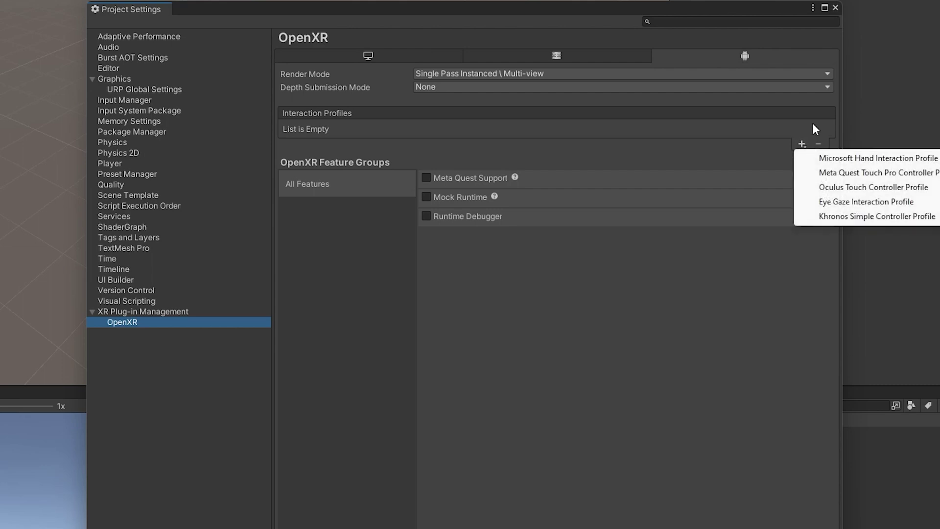
{"action": "left_click", "coordinate": [848, 188]}
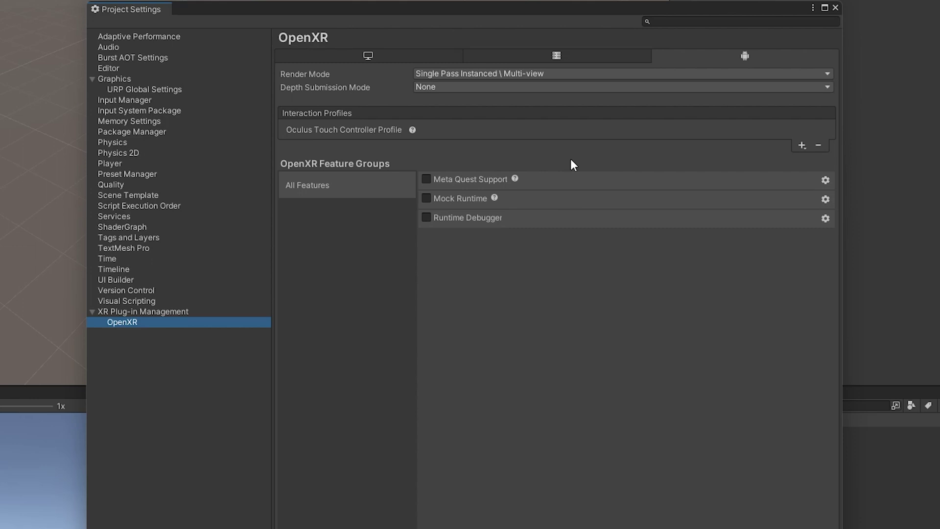
{"action": "left_click", "coordinate": [802, 145]}
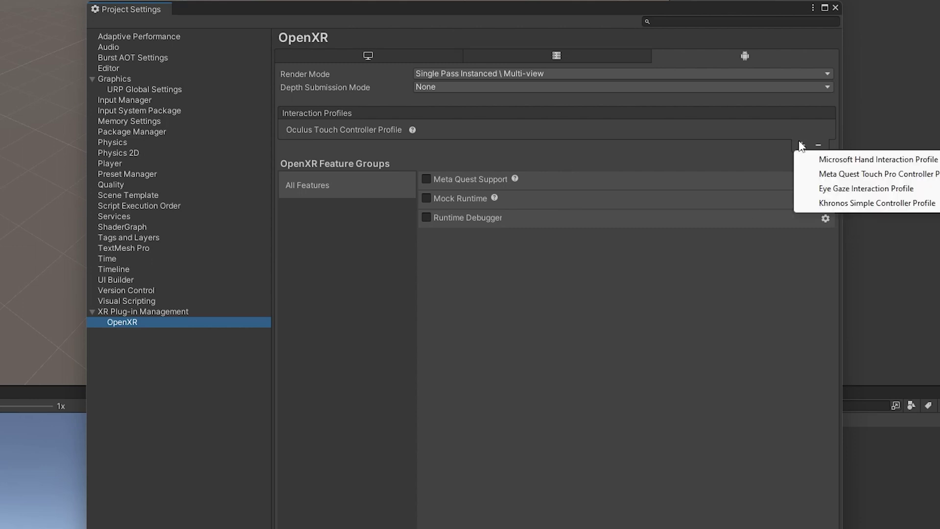
{"action": "left_click", "coordinate": [632, 144]}
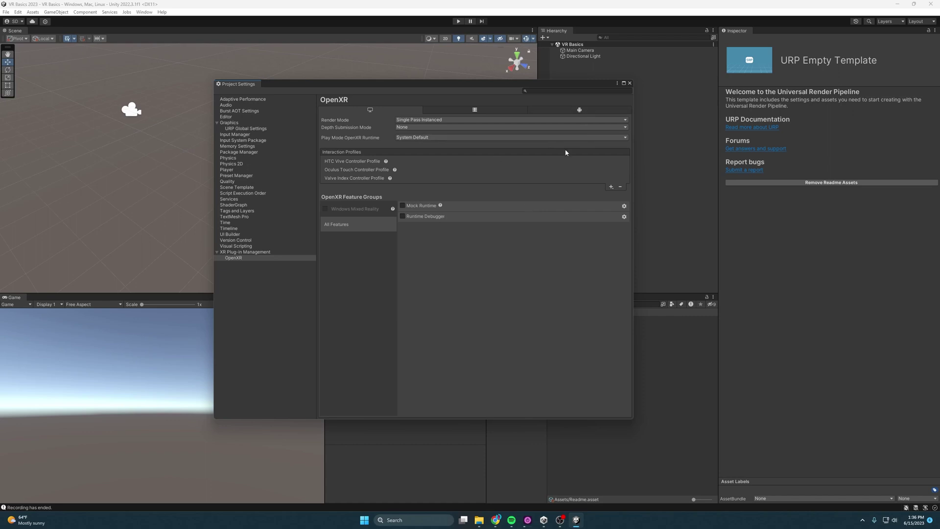
- Close Project Settings, orbit the Scene view to the horizon, and switch to the browser
{"action": "left_click", "coordinate": [630, 84]}
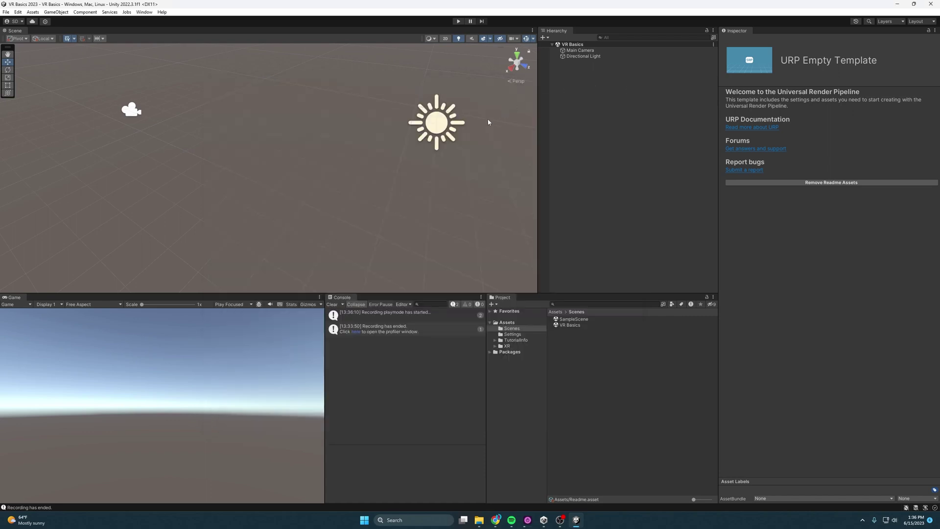
{"action": "right_click_drag", "start_coordinate": [488, 122], "coordinate": [331, 129]}
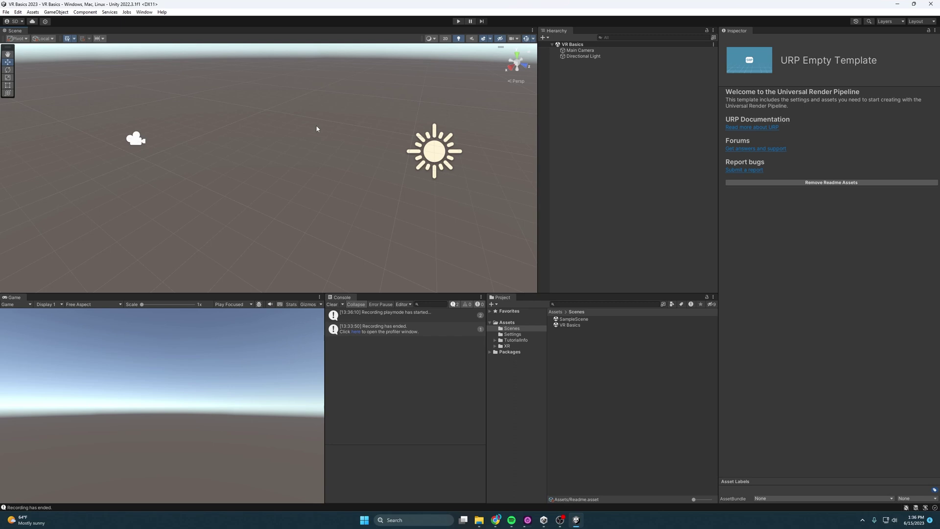
{"action": "key", "text": "alt+Tab"}
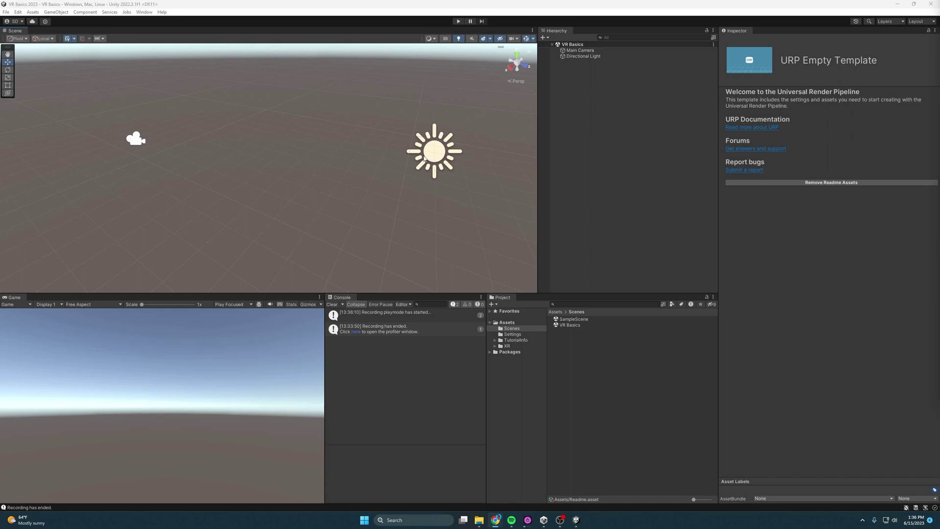
- In Package Manager, search the Unity Registry for 'xr' and install XR Interaction Toolkit
{"action": "left_click", "coordinate": [107, 11]}
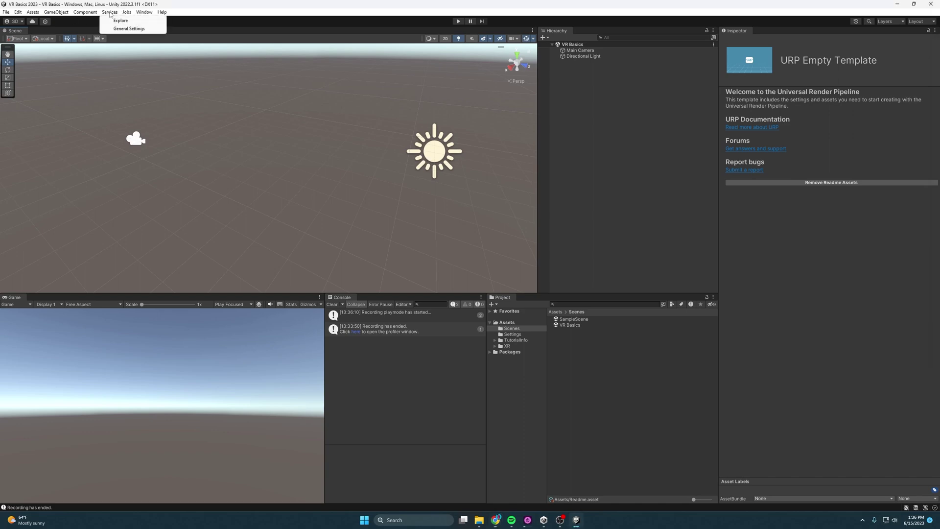
{"action": "mouse_move", "coordinate": [143, 15]}
{"action": "left_click", "coordinate": [155, 102]}
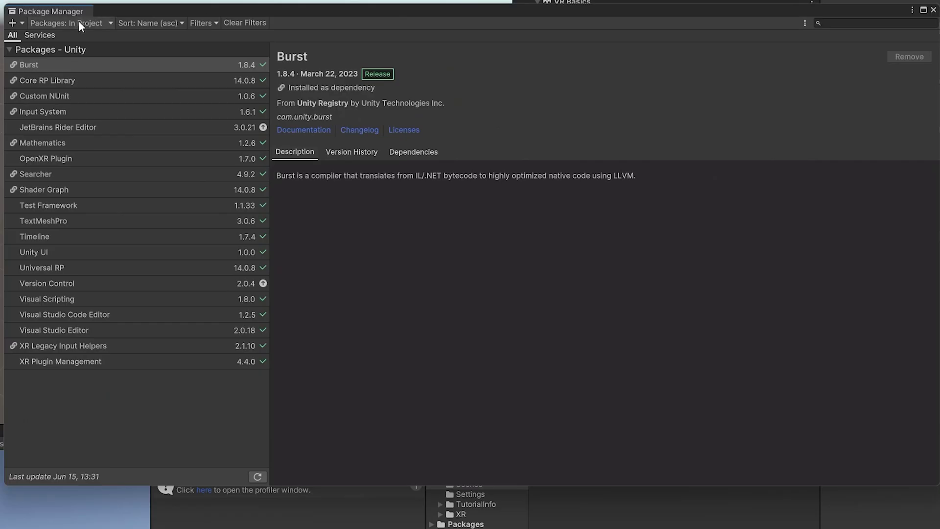
{"action": "left_click", "coordinate": [223, 78]}
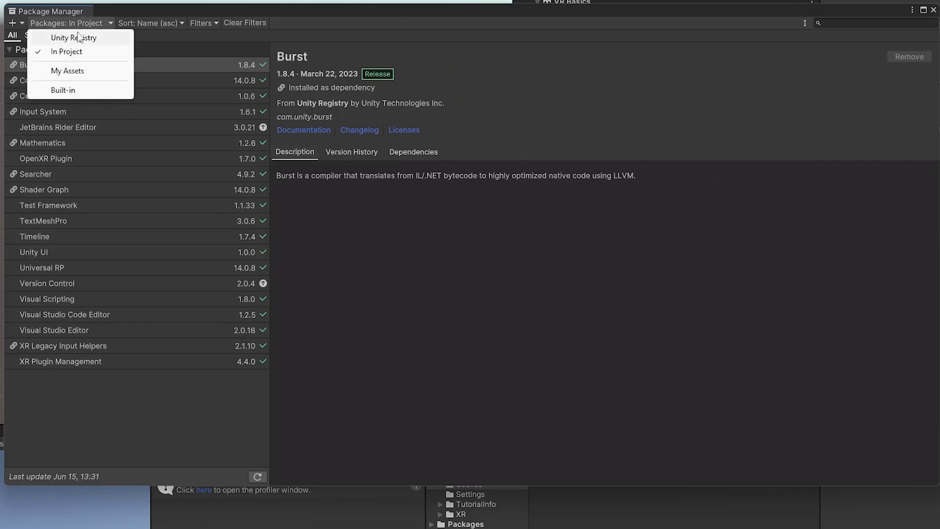
{"action": "left_click", "coordinate": [228, 94]}
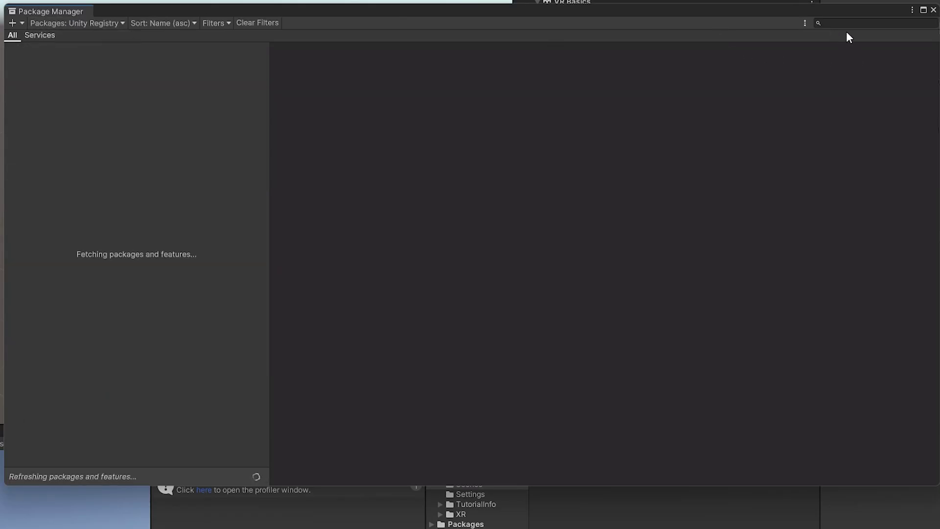
{"action": "type", "text": "xr"}
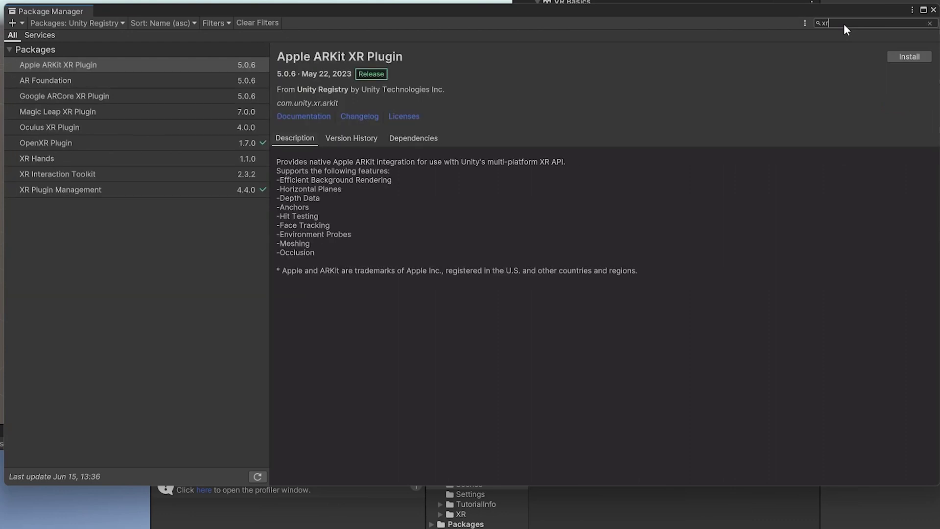
{"action": "left_click", "coordinate": [210, 175]}
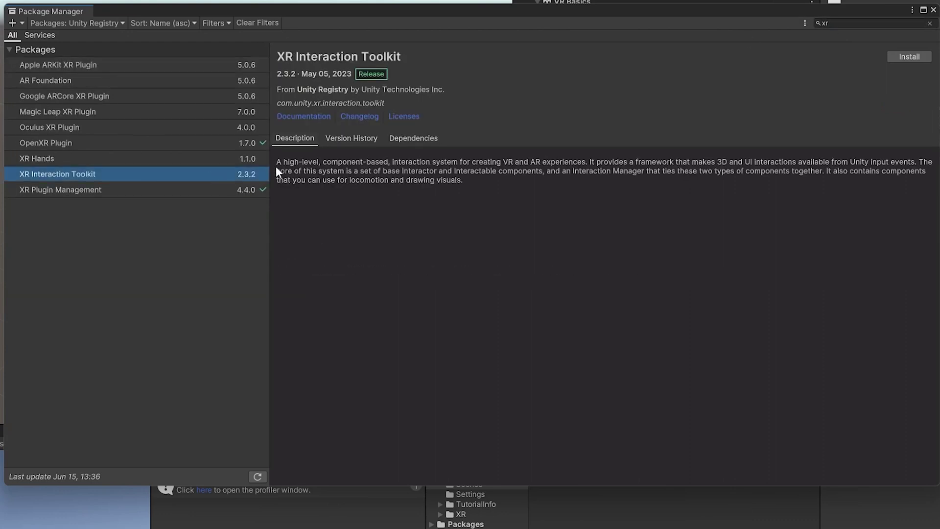
{"action": "left_click", "coordinate": [903, 57]}
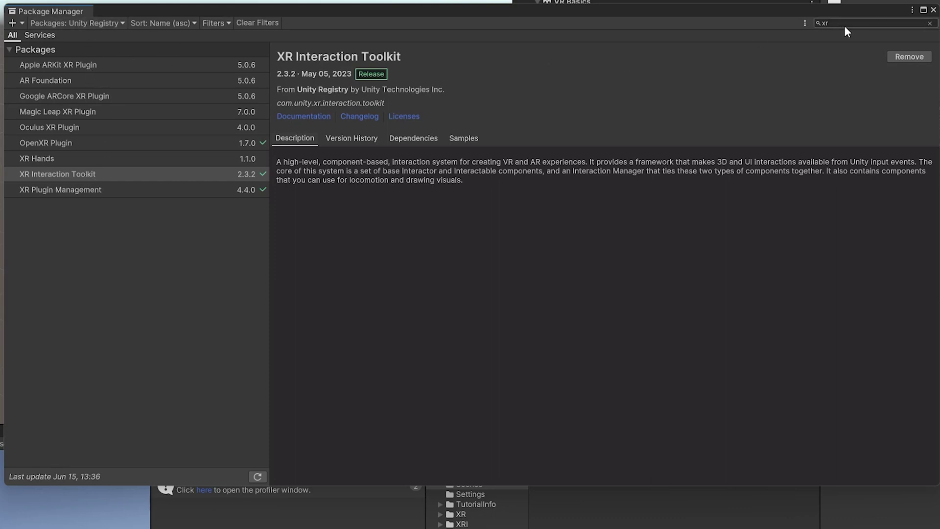
{"action": "left_click", "coordinate": [22, 23]}
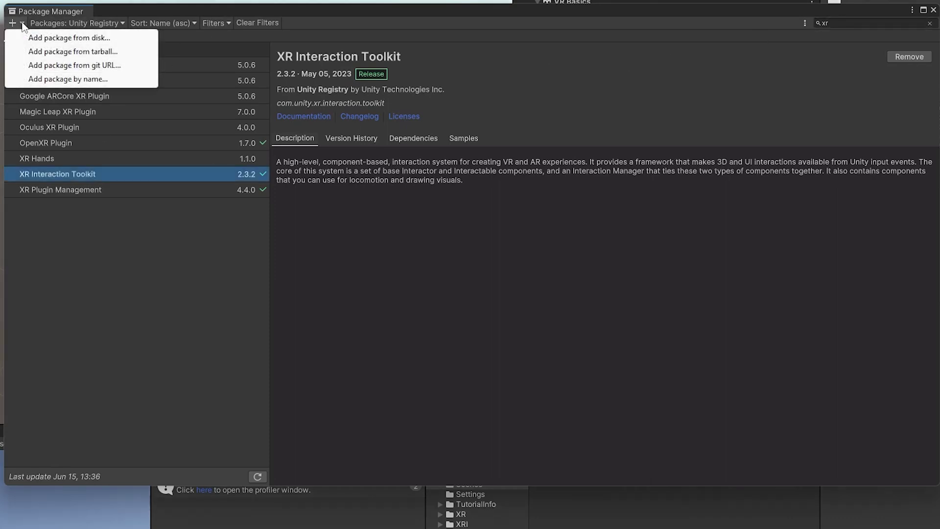
- Add the package 'com.unity.xr.interaction.toolkit' via the git URL field
{"action": "left_click", "coordinate": [58, 69]}
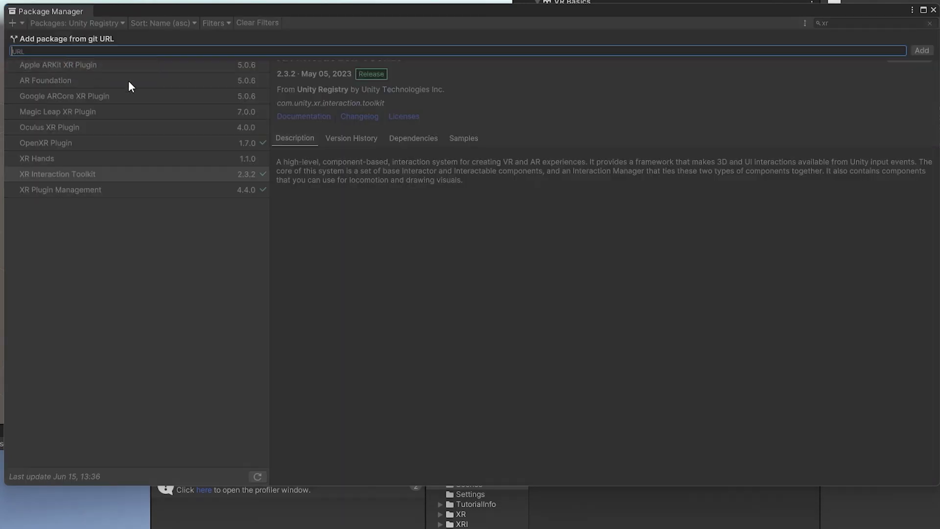
{"action": "type", "text": "com.unity.xr.interaction.toolkit"}
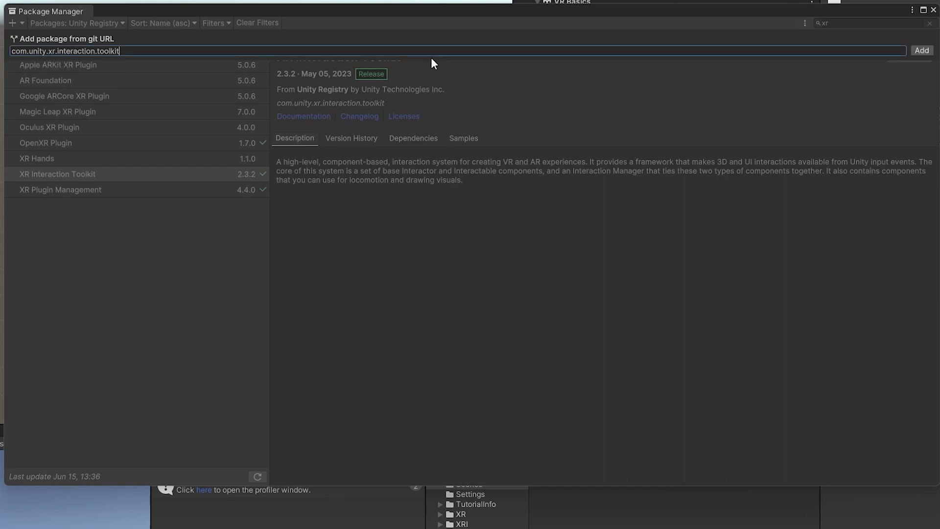
{"action": "key", "text": "Return"}
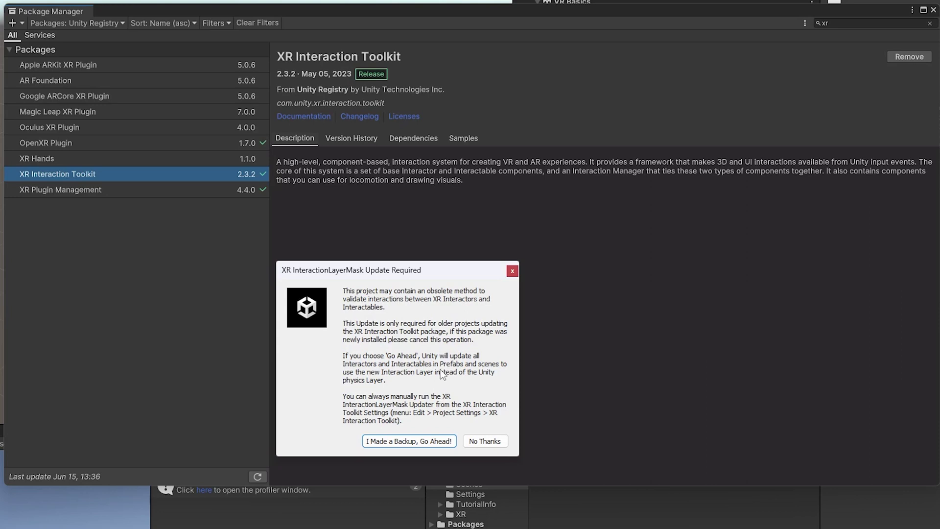
- Confirm the XR InteractionLayerMask update with 'I Made a Backup, Go Ahead!'
{"action": "left_click", "coordinate": [428, 442]}
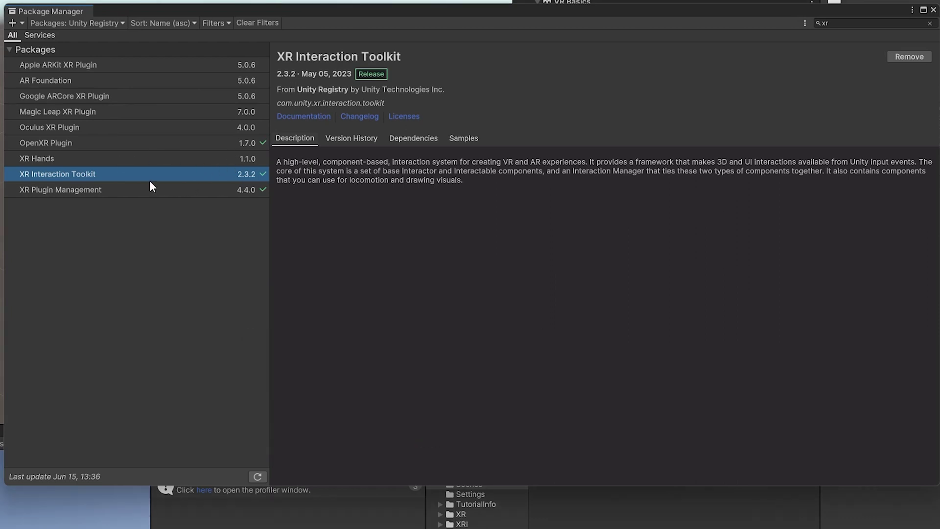
- Import the Starter Assets sample from XR Interaction Toolkit 2.3.2, then close Package Manager
{"action": "left_click", "coordinate": [457, 139]}
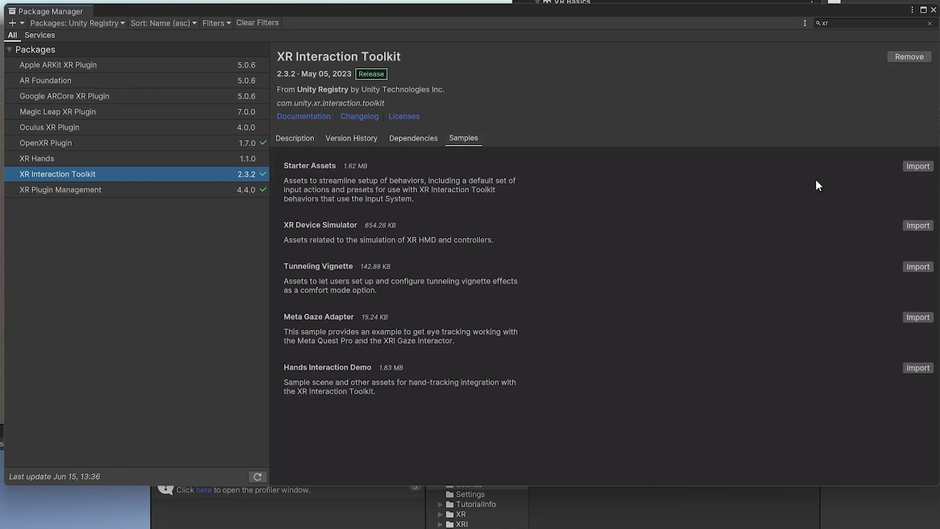
{"action": "left_click", "coordinate": [914, 168]}
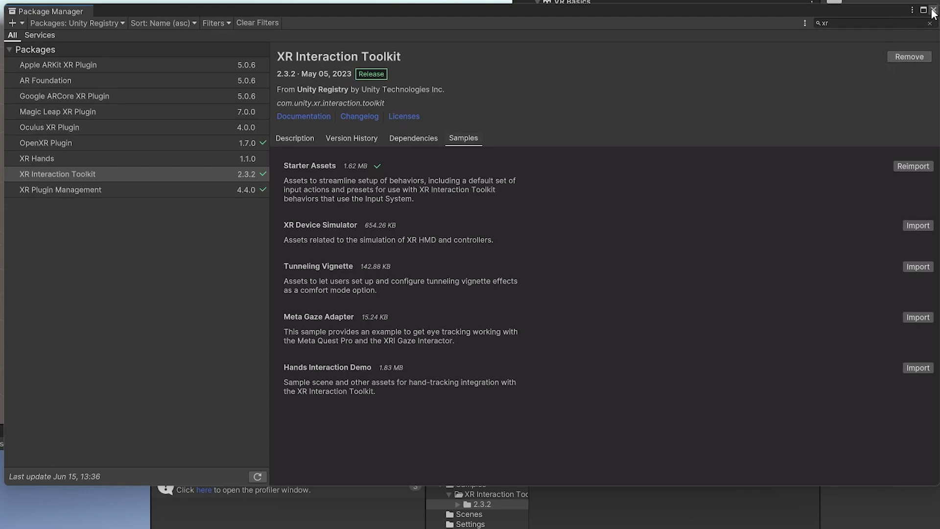
{"action": "left_click", "coordinate": [859, 22]}
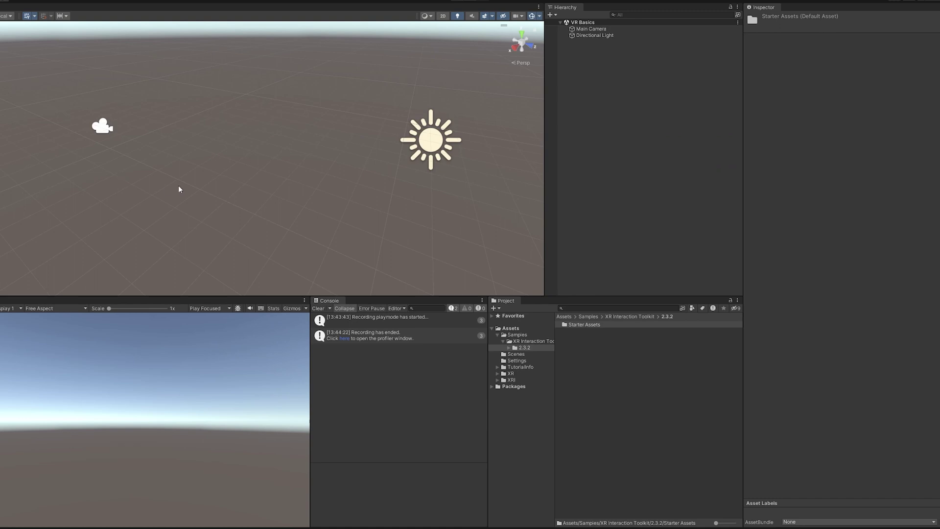
- Add a 3D Object > Plane to the VR Basics scene from the Hierarchy and select it
{"action": "mouse_move", "coordinate": [237, 183]}
{"action": "right_mouse_down"}
{"action": "mouse_move", "coordinate": [142, 155]}
{"action": "mouse_move", "coordinate": [218, 155]}
{"action": "mouse_move", "coordinate": [225, 169]}
{"action": "right_mouse_up"}
{"action": "right_click", "coordinate": [594, 96]}
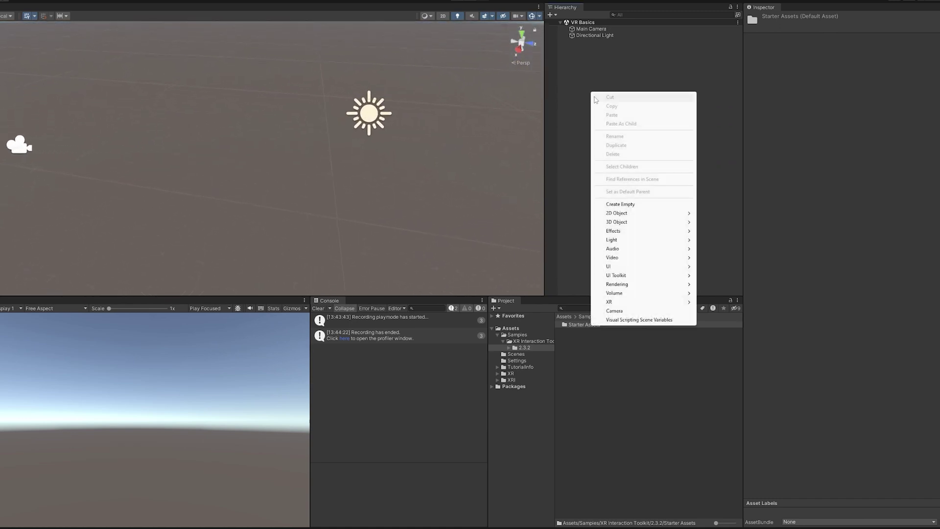
{"action": "mouse_move", "coordinate": [651, 222]}
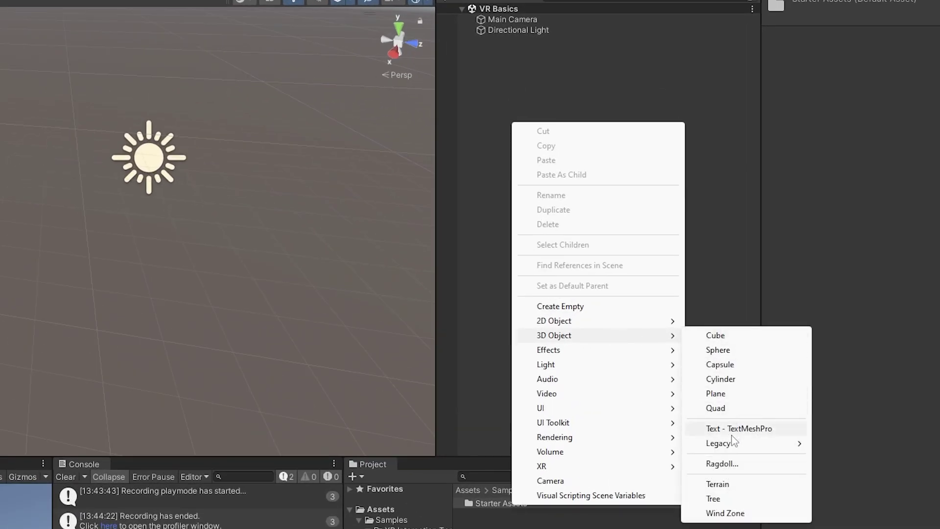
{"action": "left_click", "coordinate": [716, 395]}
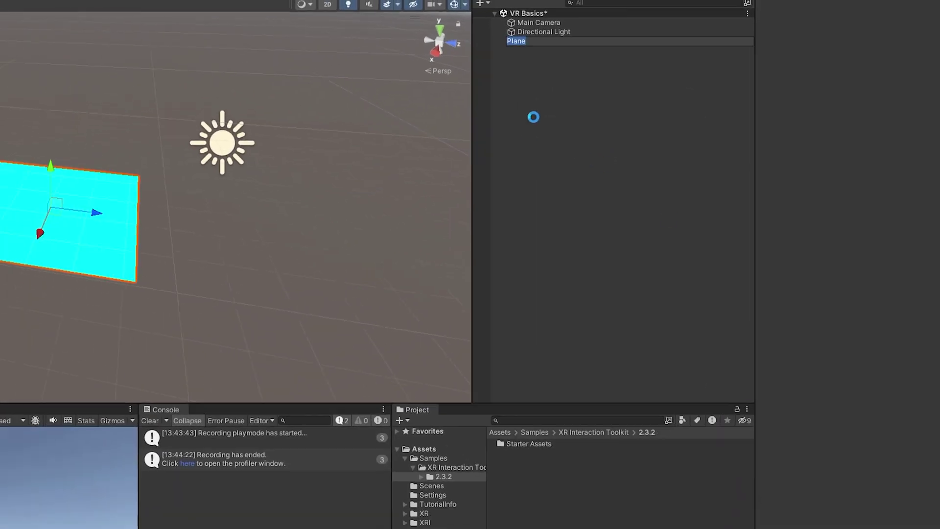
{"action": "left_click", "coordinate": [534, 116]}
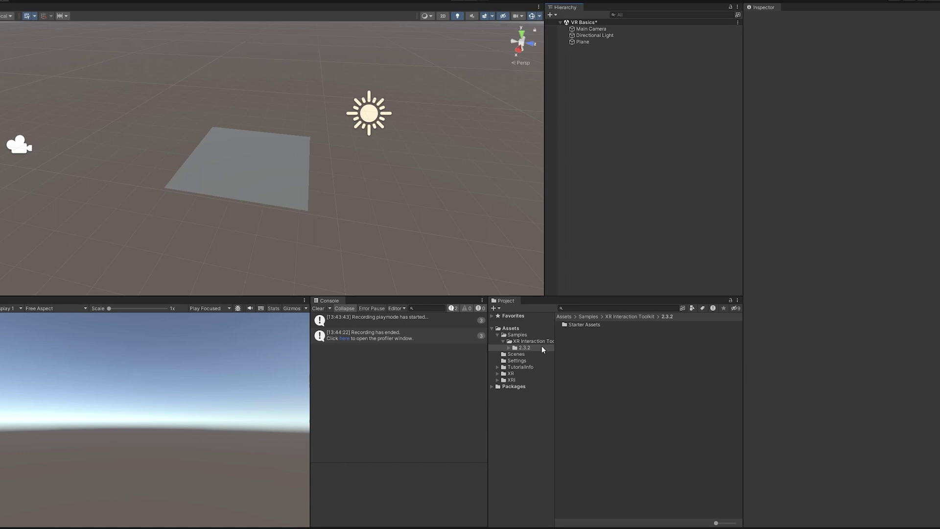
{"action": "left_click", "coordinate": [273, 178]}
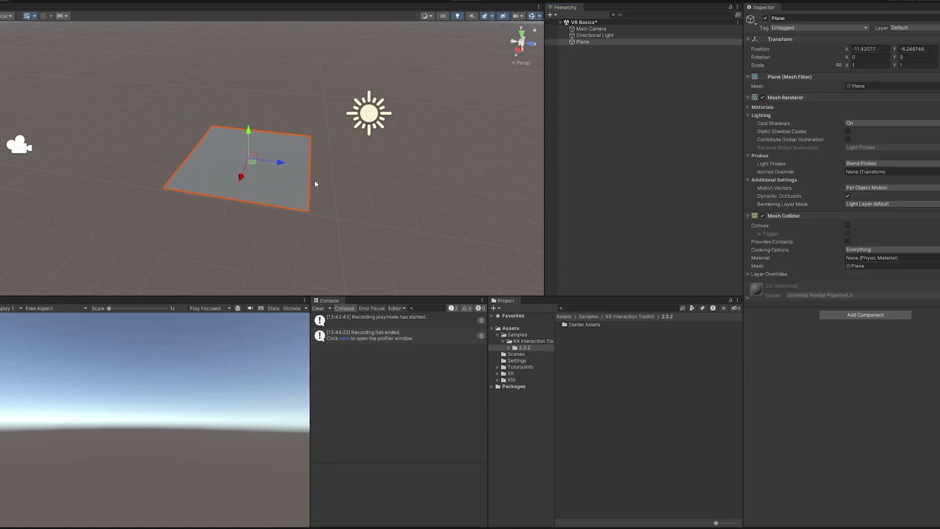
{"action": "left_click", "coordinate": [497, 335]}
- Create a Material folder in Assets containing a new material named M_Plane
{"action": "left_click", "coordinate": [508, 331]}
{"action": "right_click", "coordinate": [508, 334]}
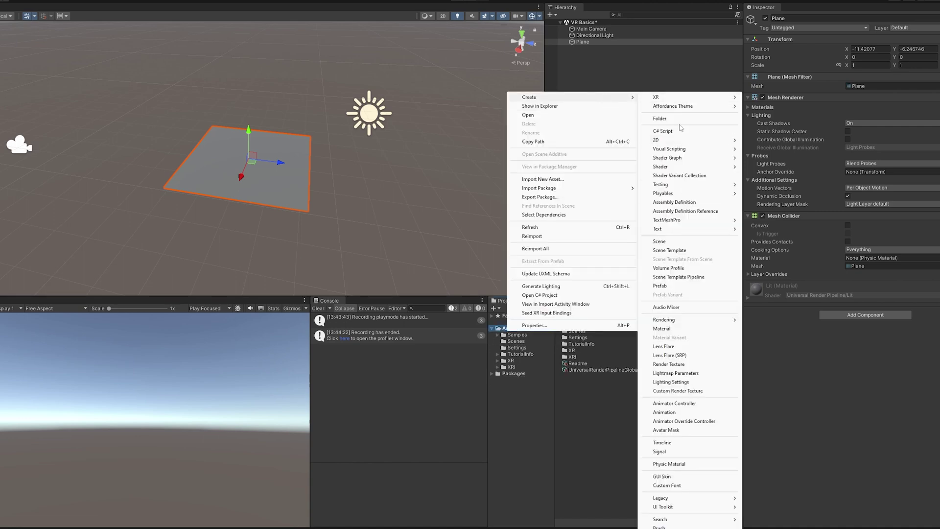
{"action": "left_click", "coordinate": [696, 98]}
{"action": "type", "text": "Material"}
{"action": "key", "text": "Return"}
{"action": "double_click", "coordinate": [583, 326]}
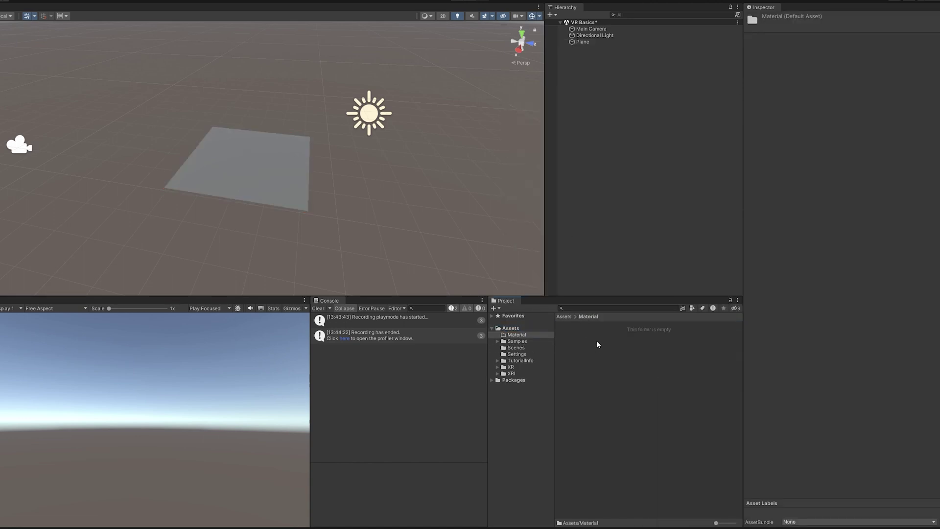
{"action": "right_click", "coordinate": [596, 345]}
{"action": "mouse_move", "coordinate": [619, 106]}
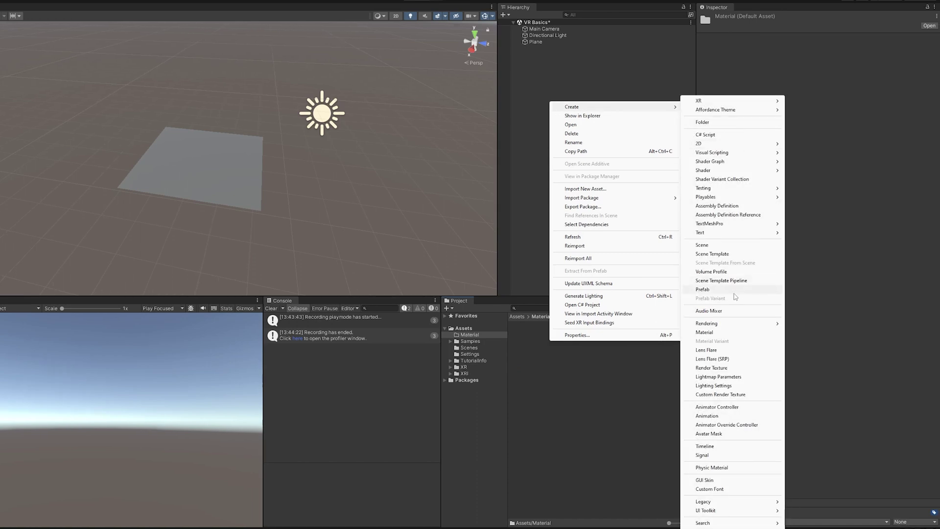
{"action": "left_click", "coordinate": [704, 332]}
{"action": "type", "text": "M_Plane"}
{"action": "key", "text": "Return"}
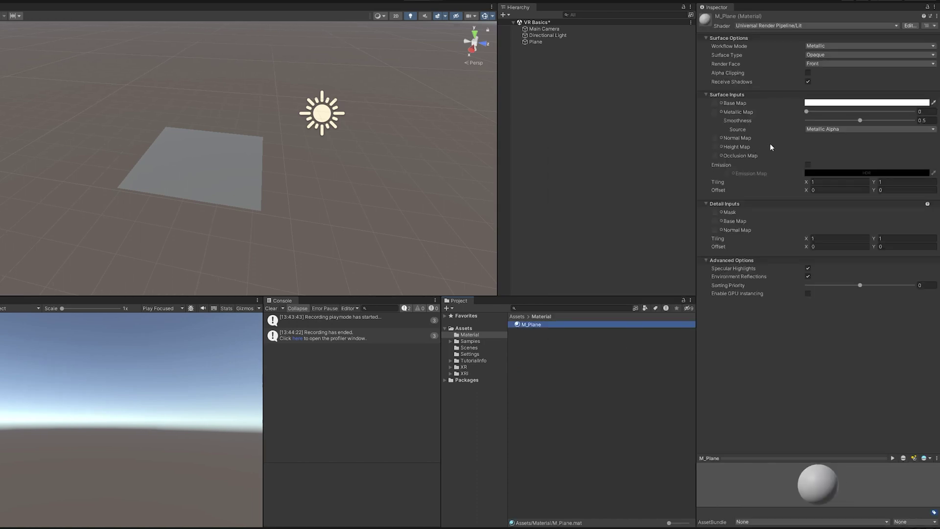
- Give M_Plane a dark blue base colour and lower its smoothness to 0
{"action": "left_click", "coordinate": [845, 103]}
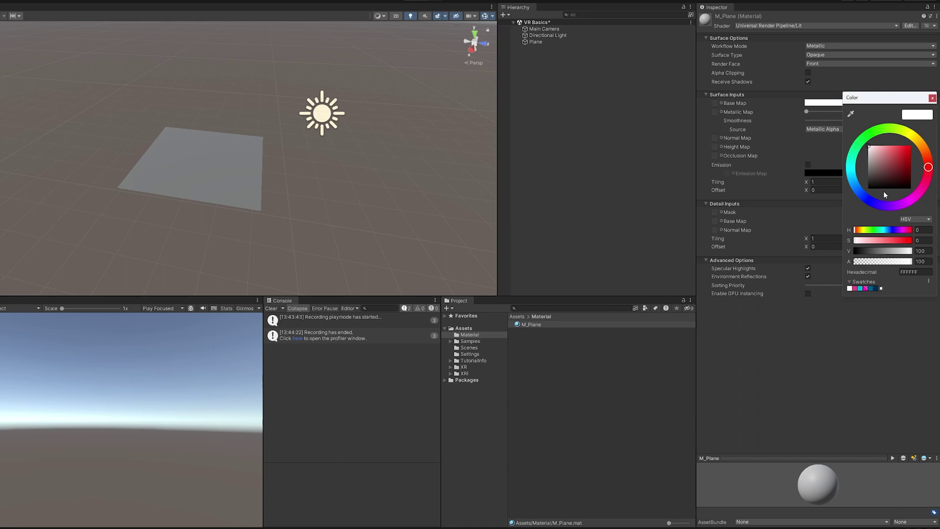
{"action": "left_click", "coordinate": [872, 288]}
{"action": "left_click", "coordinate": [858, 119]}
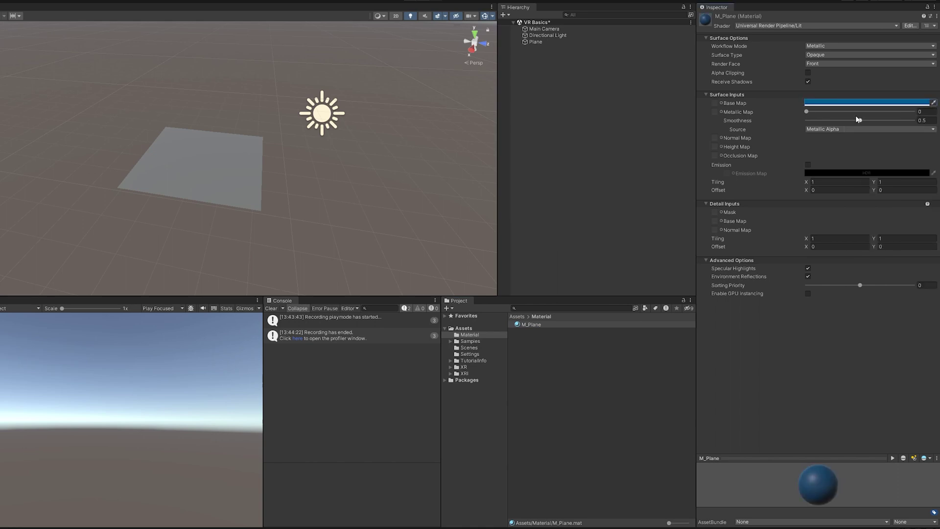
{"action": "left_click_drag", "start_coordinate": [862, 120], "coordinate": [678, 254]}
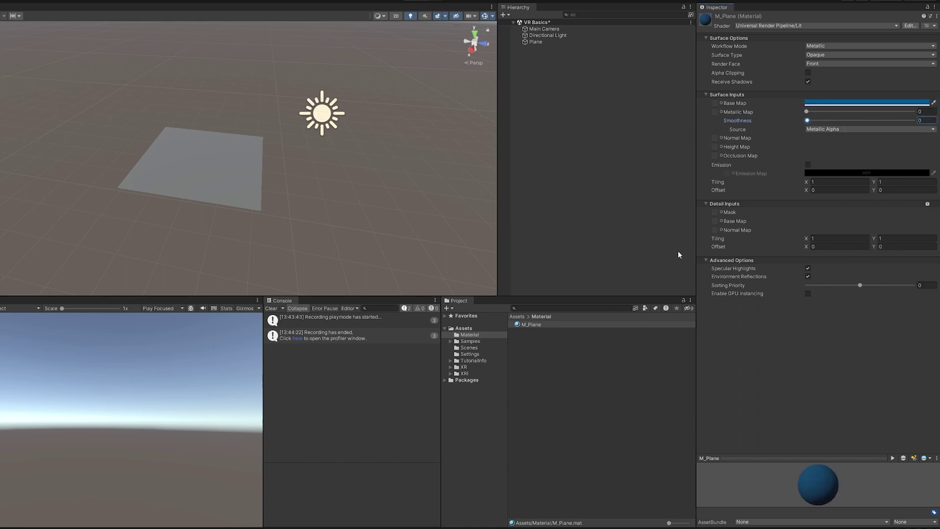
- Apply the M_Plane material to the plane in the Scene view
{"action": "left_click_drag", "start_coordinate": [546, 325], "coordinate": [230, 166]}
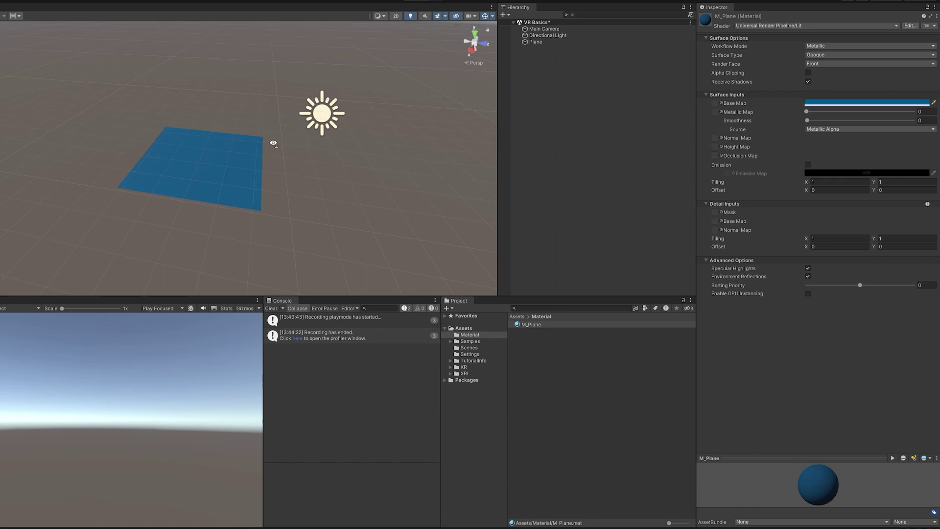
{"action": "scroll", "coordinate": [283, 145], "scroll_direction": "down", "scroll_amount": 1}
{"action": "right_click_drag", "start_coordinate": [273, 143], "coordinate": [279, 145]}
{"action": "scroll", "coordinate": [283, 146], "scroll_direction": "down", "scroll_amount": 2}
- Set the Plane's position to 0, 0, 0 in the Inspector
{"action": "left_click", "coordinate": [536, 41]}
{"action": "right_click_drag", "start_coordinate": [227, 168], "coordinate": [305, 142]}
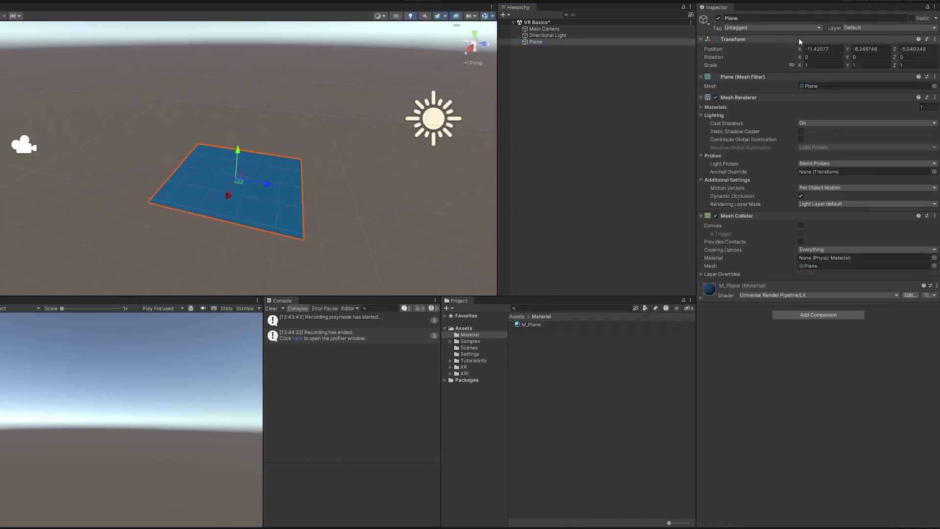
{"action": "left_click", "coordinate": [828, 49]}
{"action": "type", "text": "0"}
{"action": "key", "text": "Tab"}
{"action": "type", "text": "0"}
{"action": "key", "text": "Tab"}
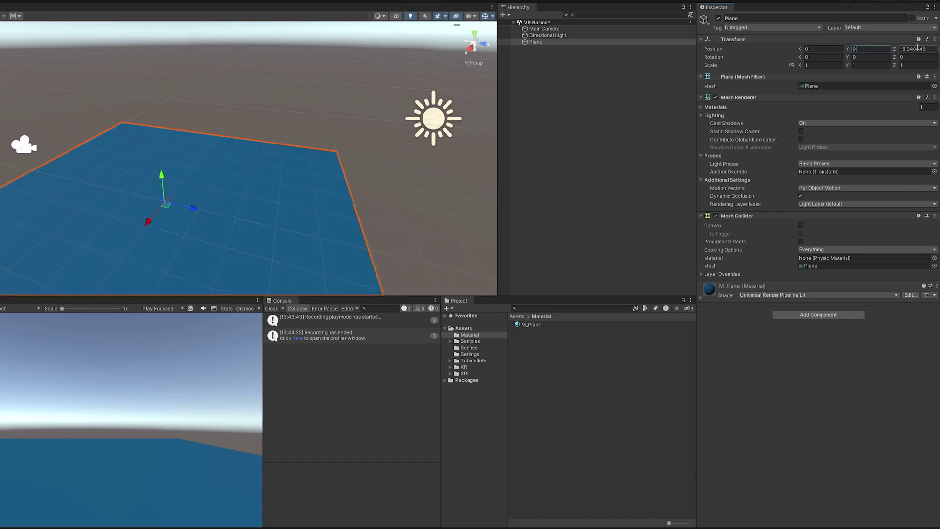
{"action": "type", "text": "0"}
{"action": "key", "text": "Return"}
{"action": "right_click_drag", "start_coordinate": [431, 161], "coordinate": [387, 131]}
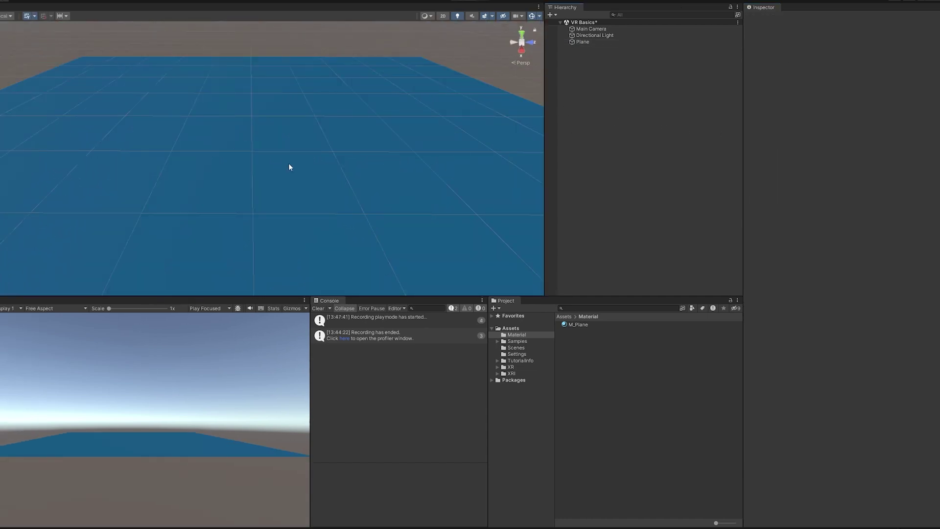
{"action": "right_click_drag", "start_coordinate": [289, 167], "coordinate": [346, 134]}
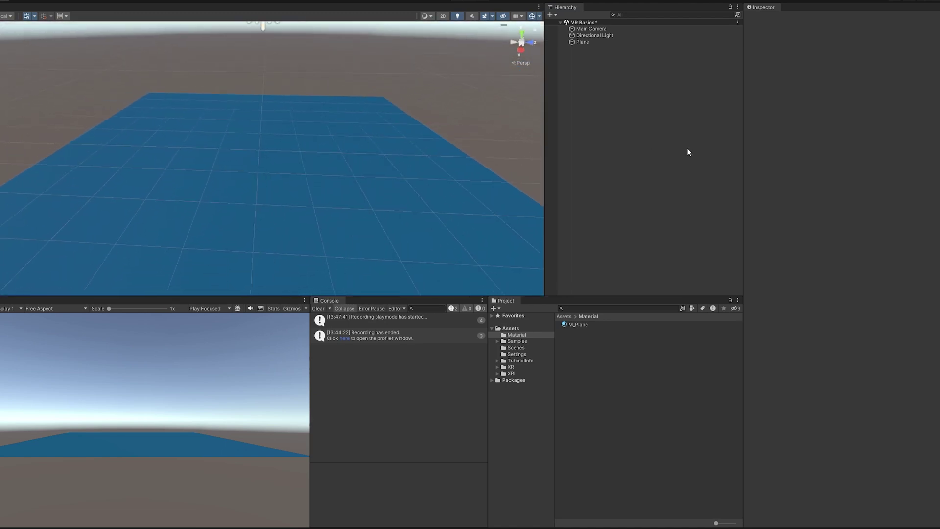
- Add an XR Origin (VR) rig and set its position to 0, 0, 0
{"action": "right_click", "coordinate": [589, 64]}
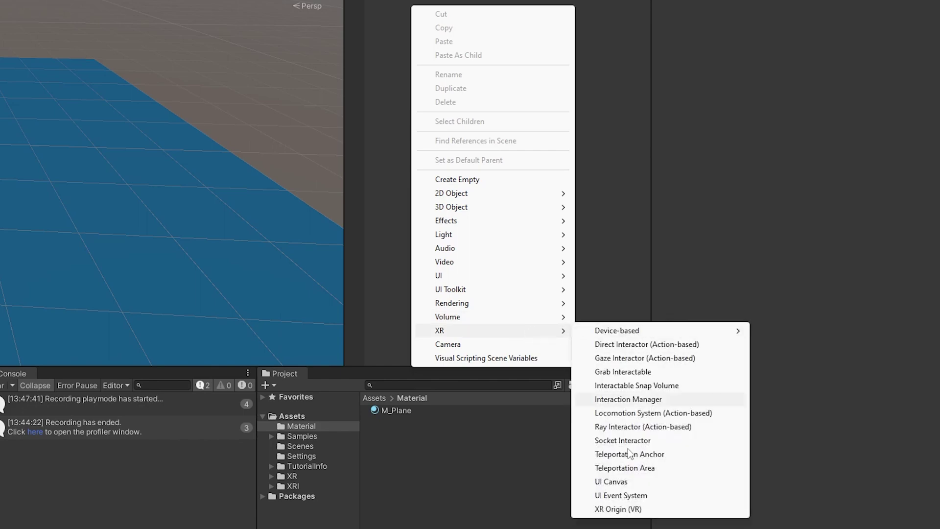
{"action": "left_click", "coordinate": [629, 512]}
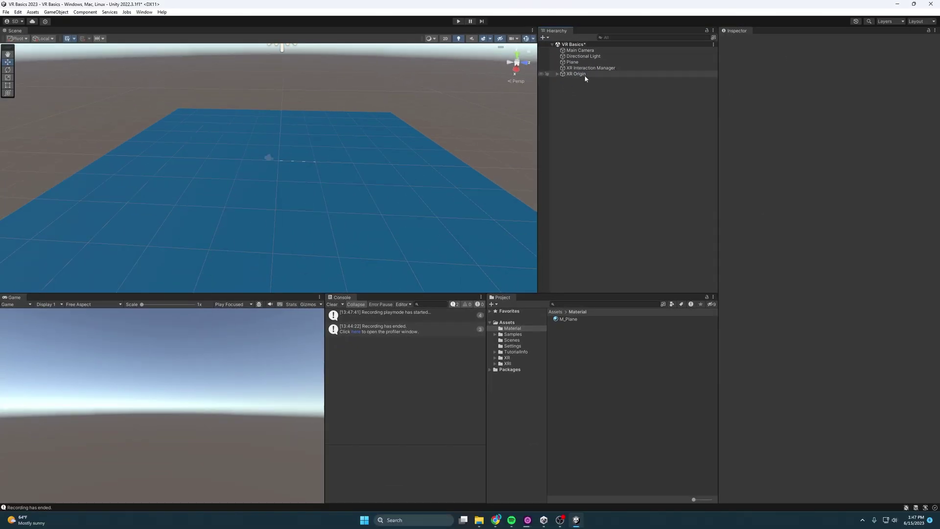
{"action": "double_click", "coordinate": [833, 68]}
{"action": "type", "text": "0"}
{"action": "double_click", "coordinate": [876, 68]}
{"action": "type", "text": "0"}
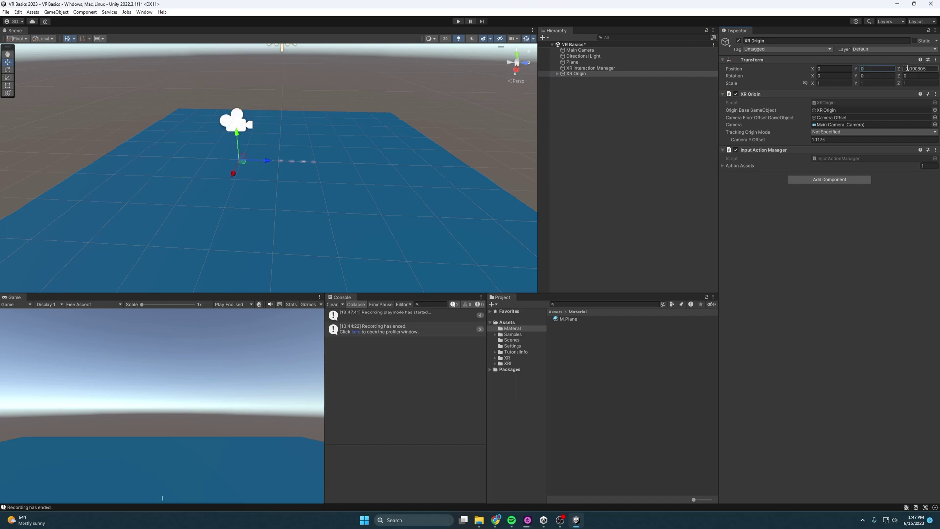
{"action": "double_click", "coordinate": [918, 69]}
{"action": "type", "text": "0"}
- Expand XR Origin and Camera Offset to reveal the Main Camera and hand controllers
{"action": "left_click", "coordinate": [557, 74]}
{"action": "left_click", "coordinate": [563, 80]}
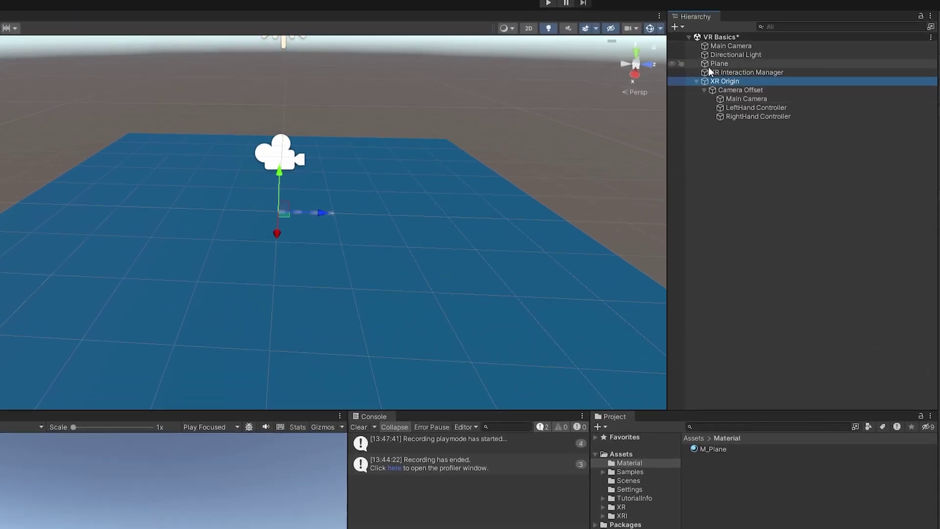
{"action": "left_click", "coordinate": [730, 98]}
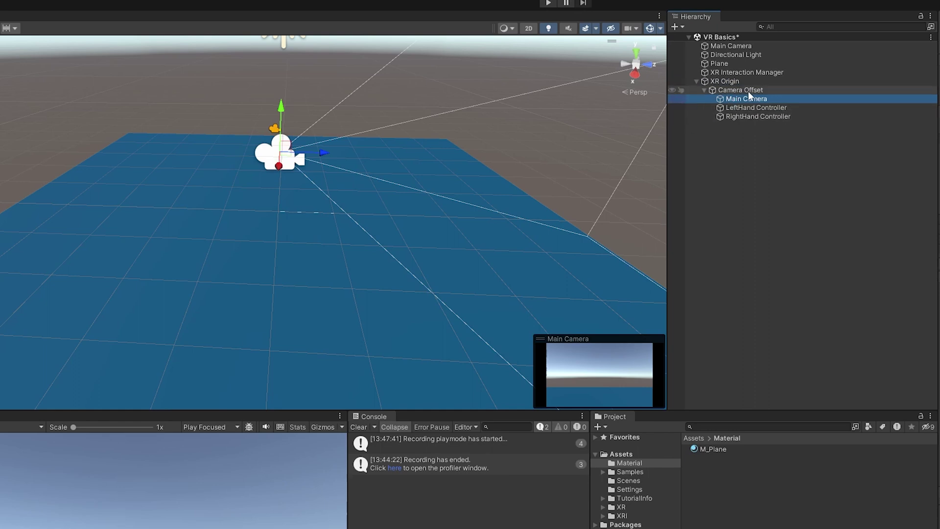
{"action": "left_click", "coordinate": [740, 90]}
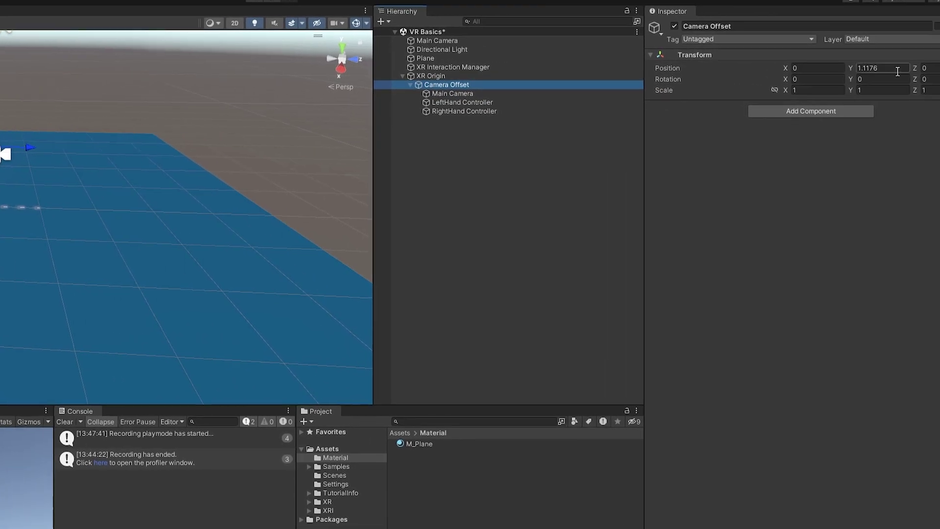
{"action": "left_click", "coordinate": [857, 71]}
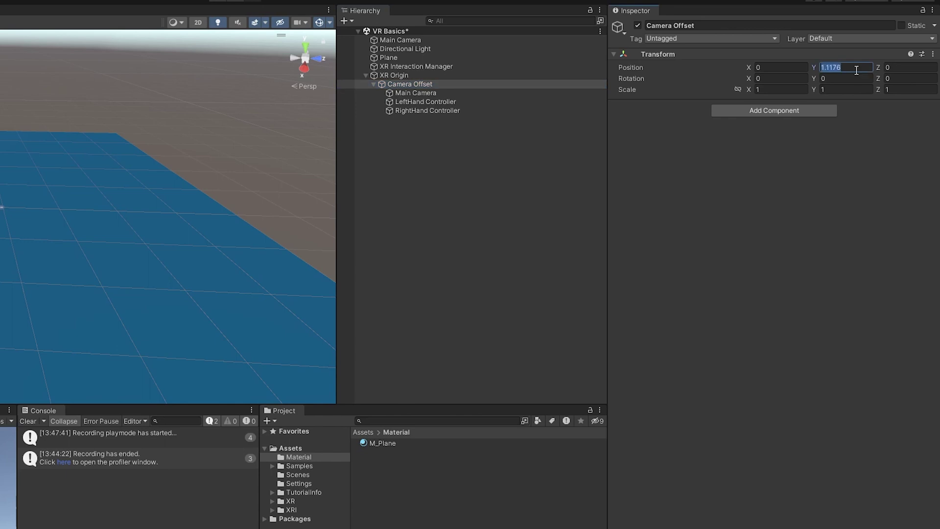
{"action": "left_click", "coordinate": [423, 101]}
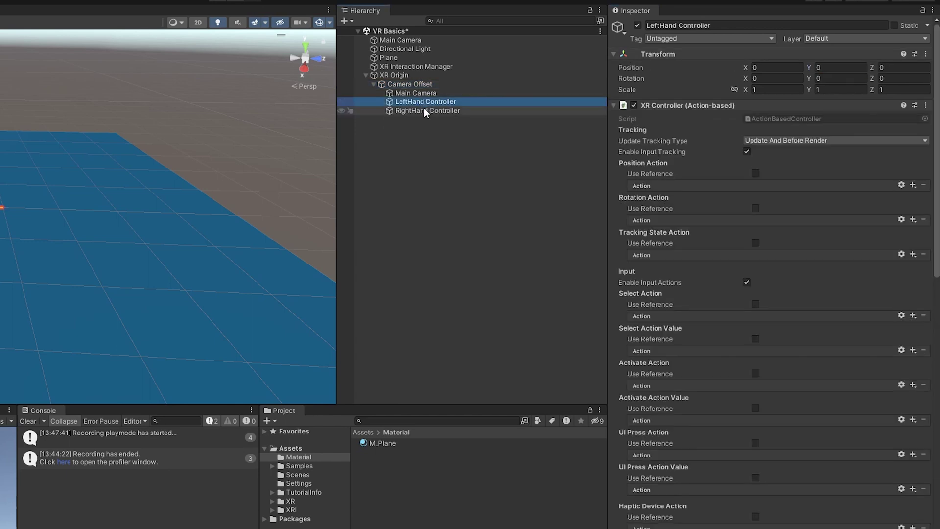
{"action": "left_click", "coordinate": [424, 110]}
{"action": "left_click", "coordinate": [427, 103]}
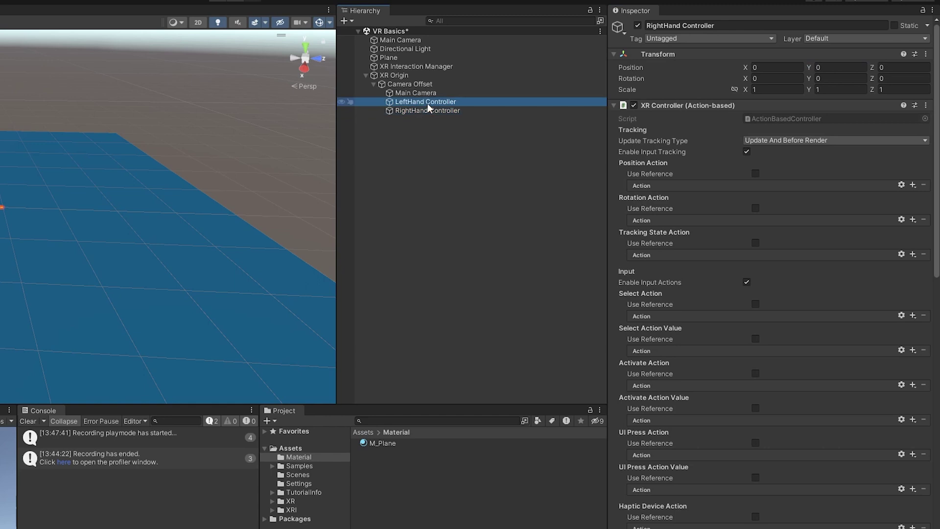
{"action": "left_click", "coordinate": [432, 66]}
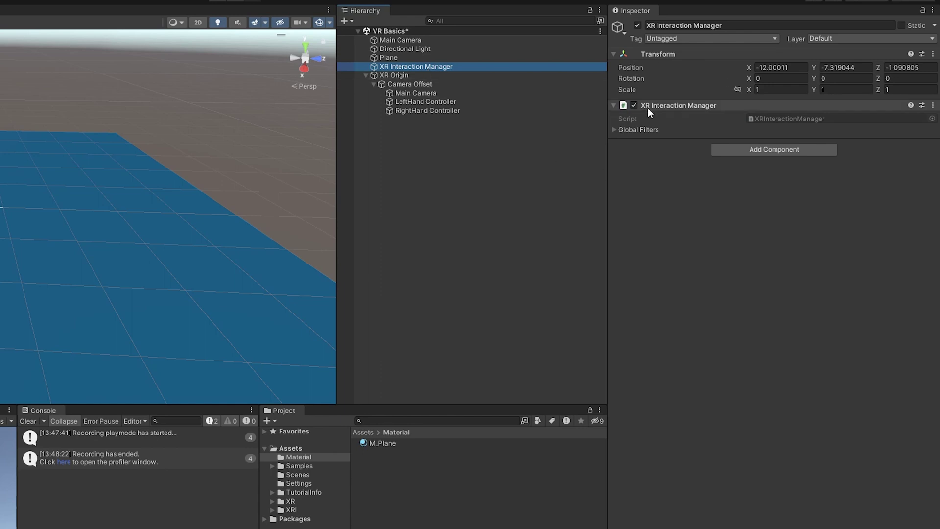
{"action": "mouse_move", "coordinate": [681, 130]}
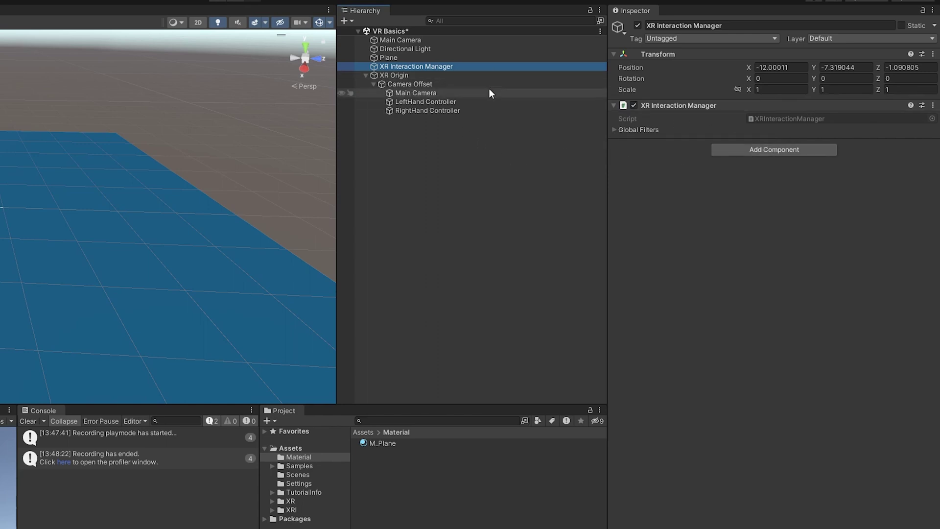
{"action": "left_click", "coordinate": [421, 103]}
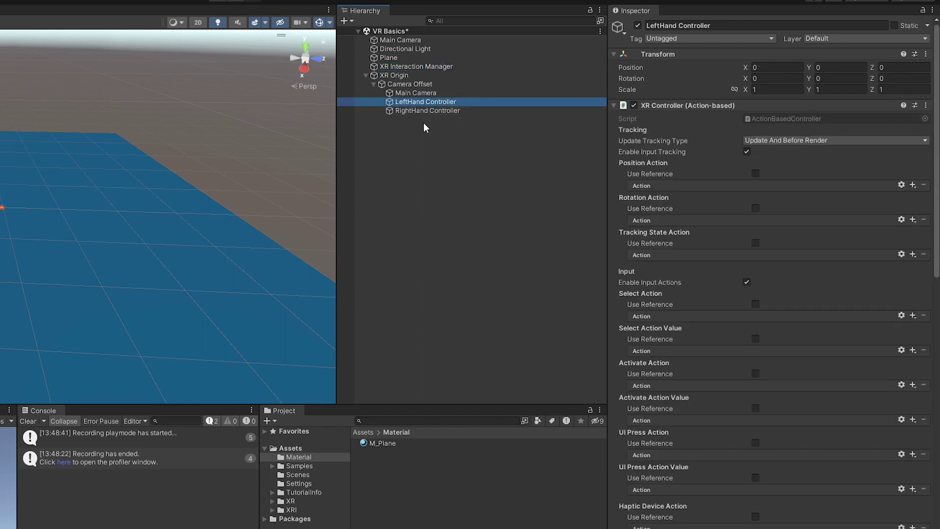
- Remove the RightHand Controller's Sorting Group, XR Interactor Line Visual and Line Renderer components
{"action": "left_click", "coordinate": [445, 109]}
{"action": "scroll", "coordinate": [791, 276], "scroll_direction": "down", "scroll_amount": 15}
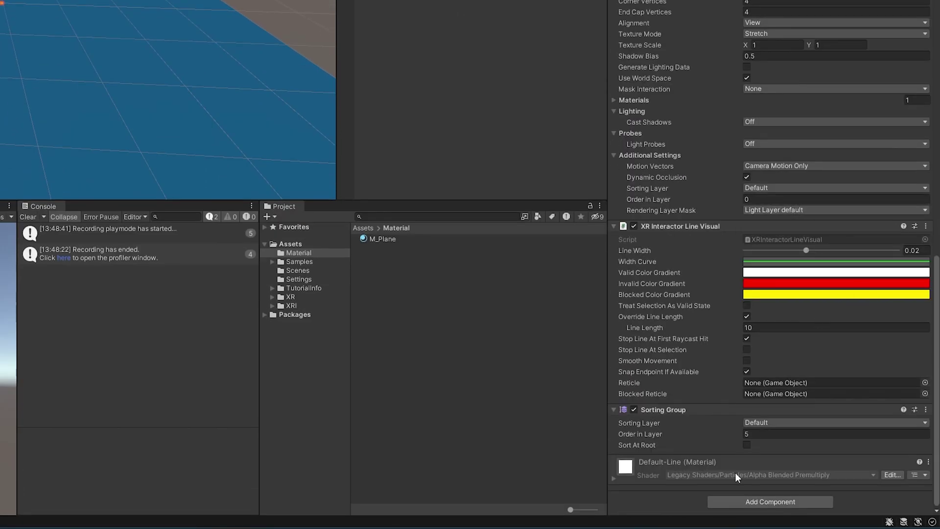
{"action": "scroll", "coordinate": [759, 434], "scroll_direction": "up", "scroll_amount": 15}
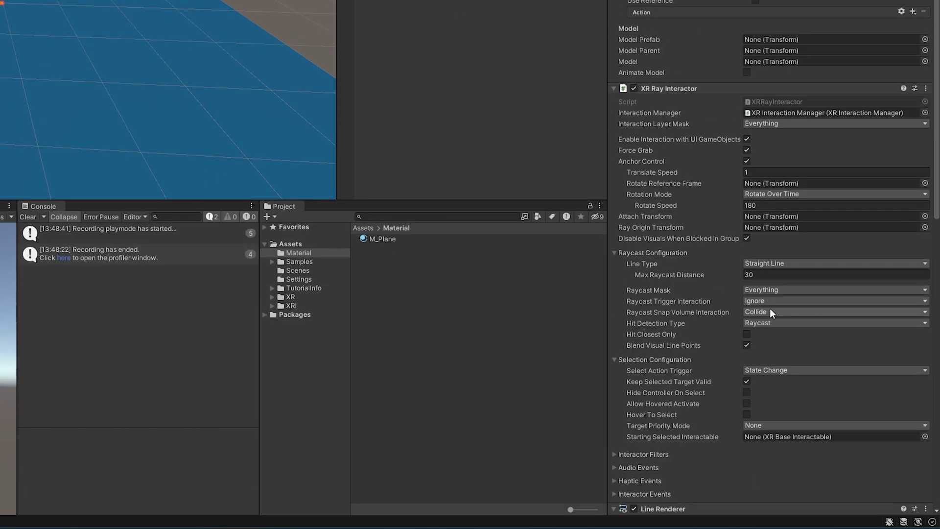
{"action": "scroll", "coordinate": [744, 245], "scroll_direction": "up", "scroll_amount": 5}
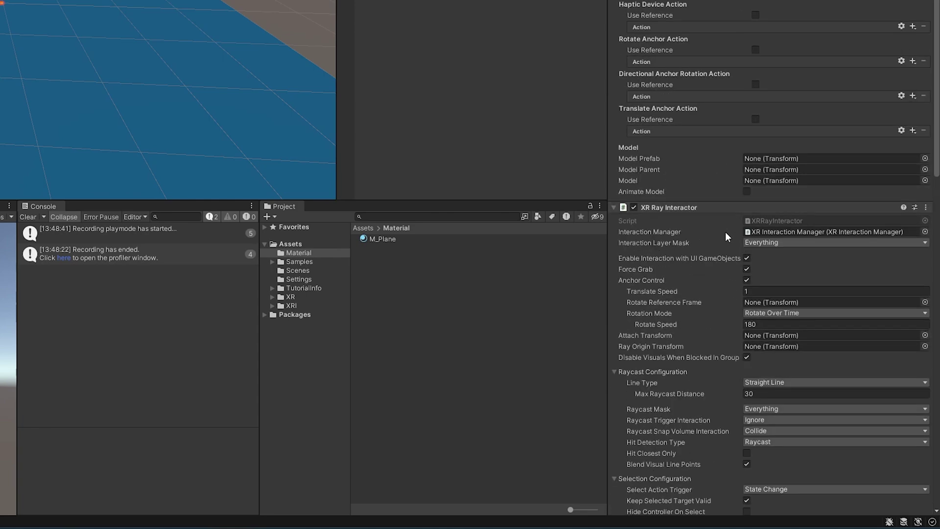
{"action": "scroll", "coordinate": [742, 247], "scroll_direction": "down", "scroll_amount": 20}
{"action": "scroll", "coordinate": [739, 328], "scroll_direction": "down", "scroll_amount": 8}
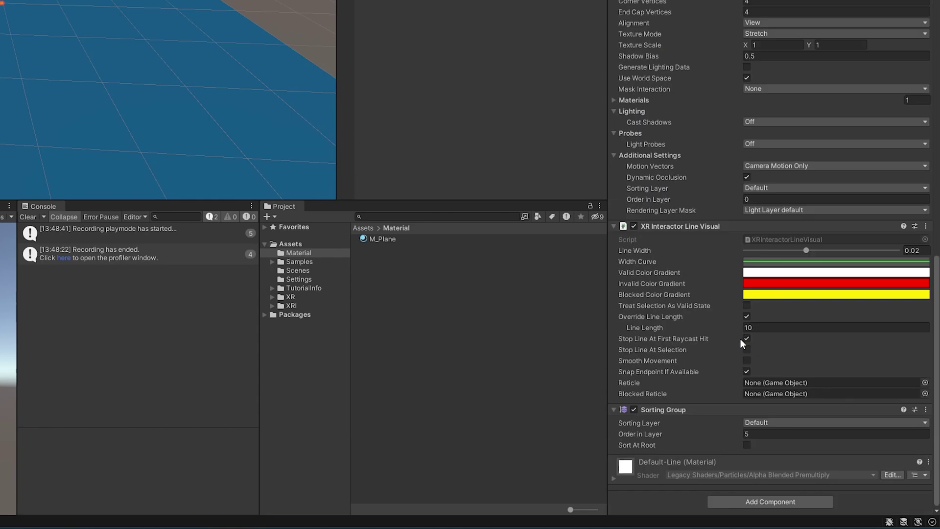
{"action": "left_click", "coordinate": [926, 409]}
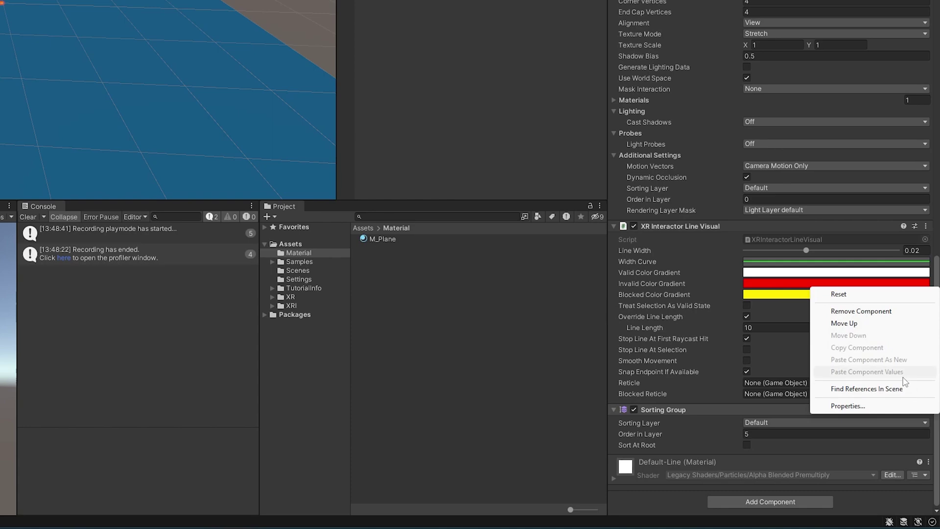
{"action": "left_click", "coordinate": [869, 312]}
{"action": "left_click", "coordinate": [926, 277]}
{"action": "left_click", "coordinate": [913, 304]}
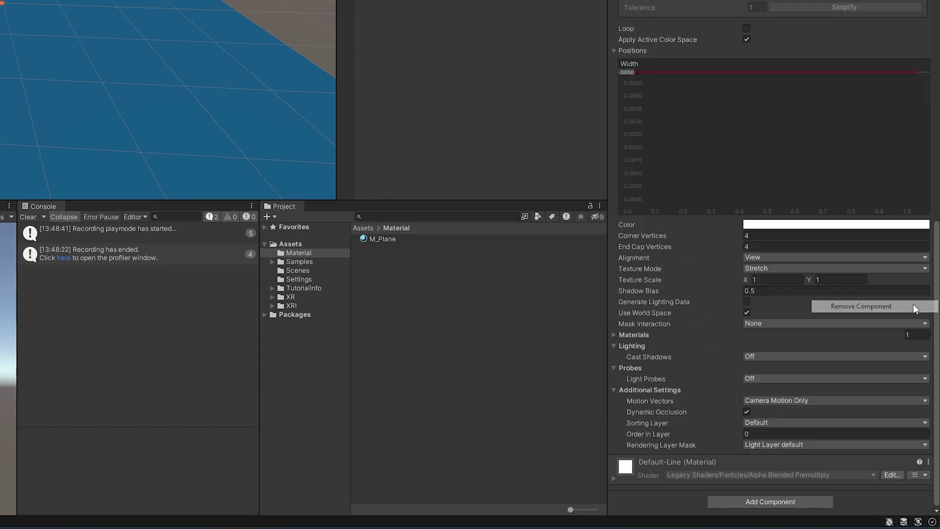
{"action": "scroll", "coordinate": [905, 100], "scroll_direction": "up", "scroll_amount": 15}
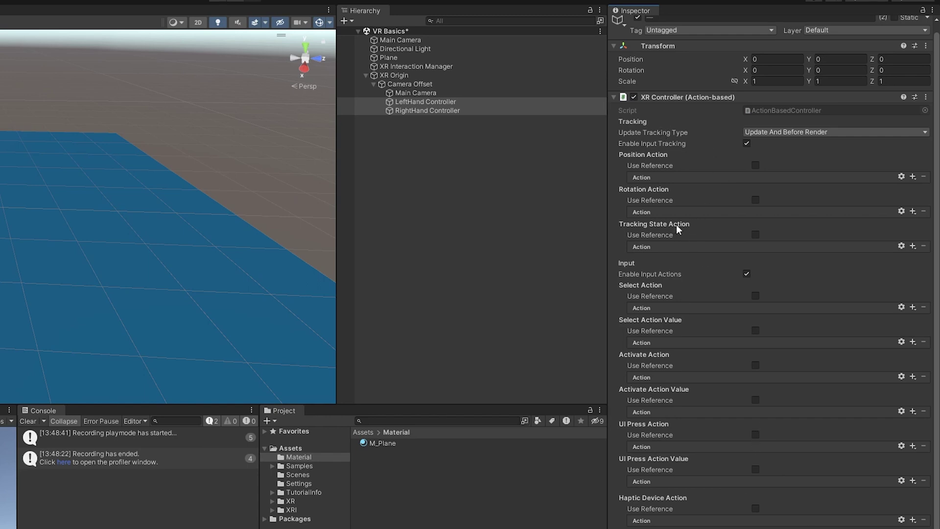
{"action": "left_click", "coordinate": [913, 177]}
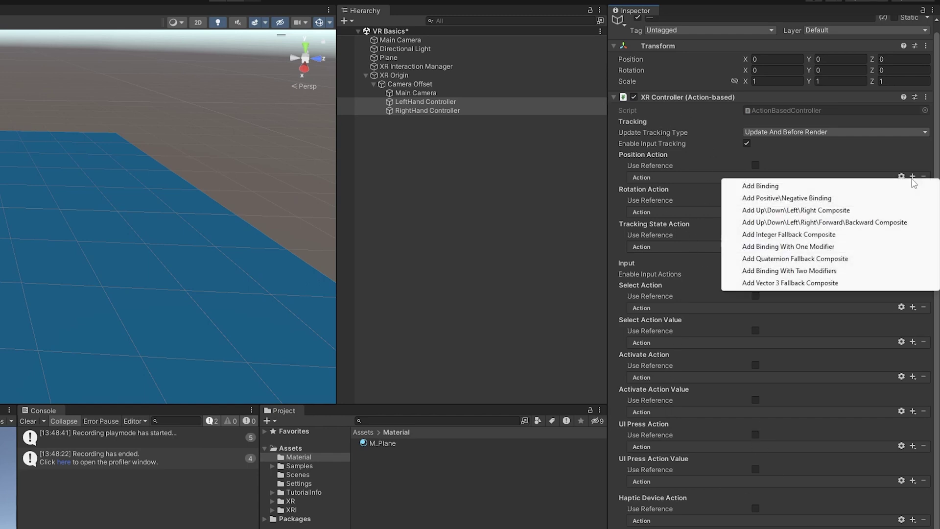
{"action": "left_click", "coordinate": [878, 208]}
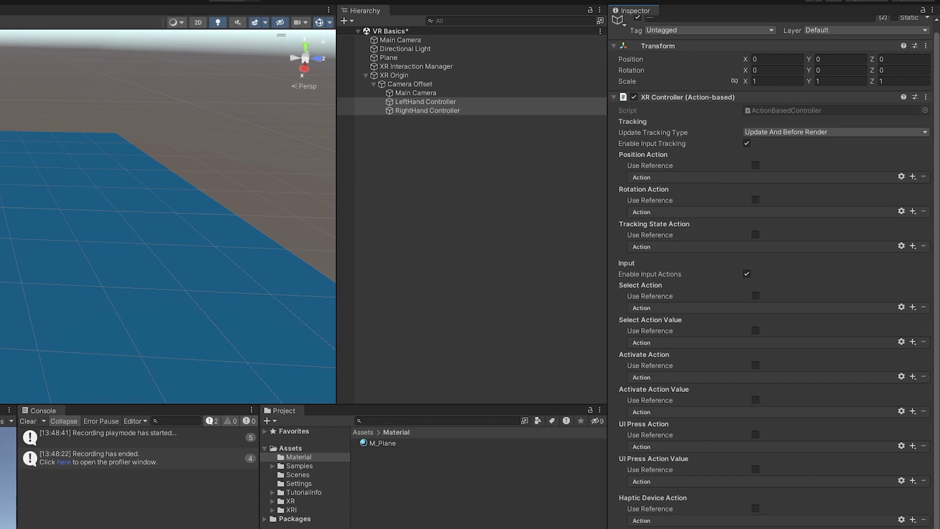
{"action": "left_click", "coordinate": [455, 101]}
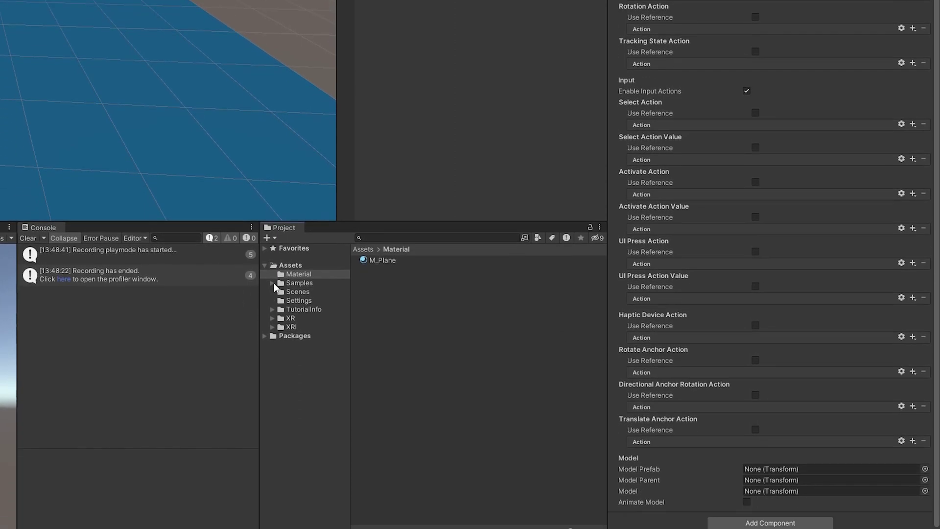
{"action": "left_click", "coordinate": [273, 283]}
- Navigate to Samples > XR Interaction Toolkit > 2.3.2 > Starter Assets and open XRI Default Input Actions
{"action": "left_click", "coordinate": [282, 291]}
{"action": "left_click", "coordinate": [294, 301]}
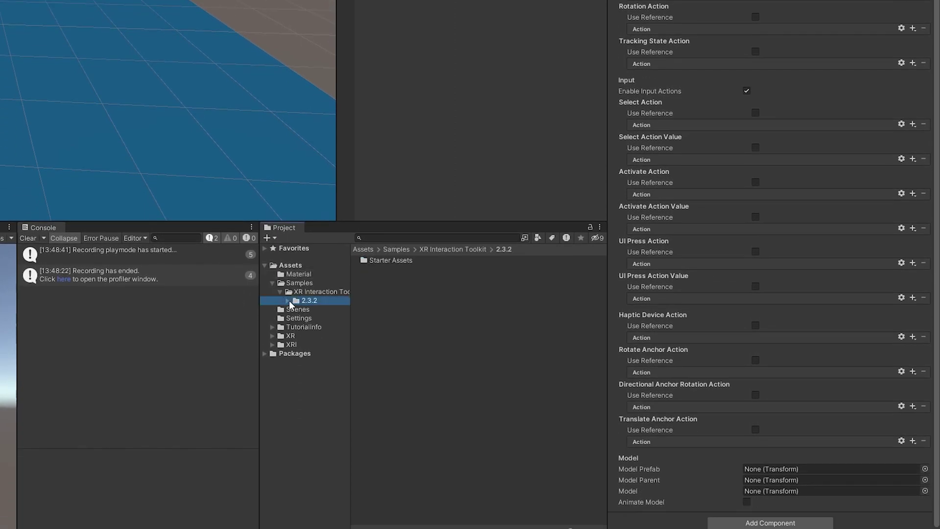
{"action": "left_click", "coordinate": [289, 301]}
{"action": "double_click", "coordinate": [306, 310]}
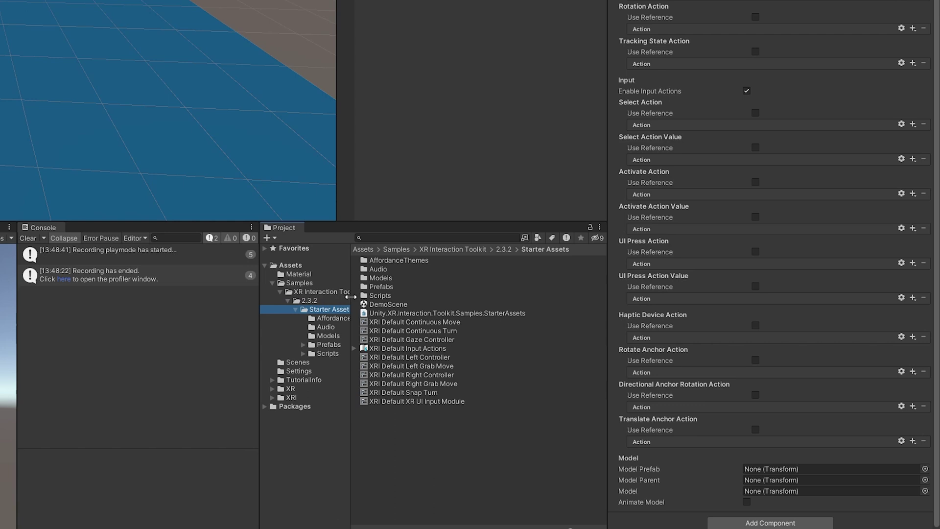
{"action": "left_click_drag", "start_coordinate": [351, 296], "coordinate": [382, 297]}
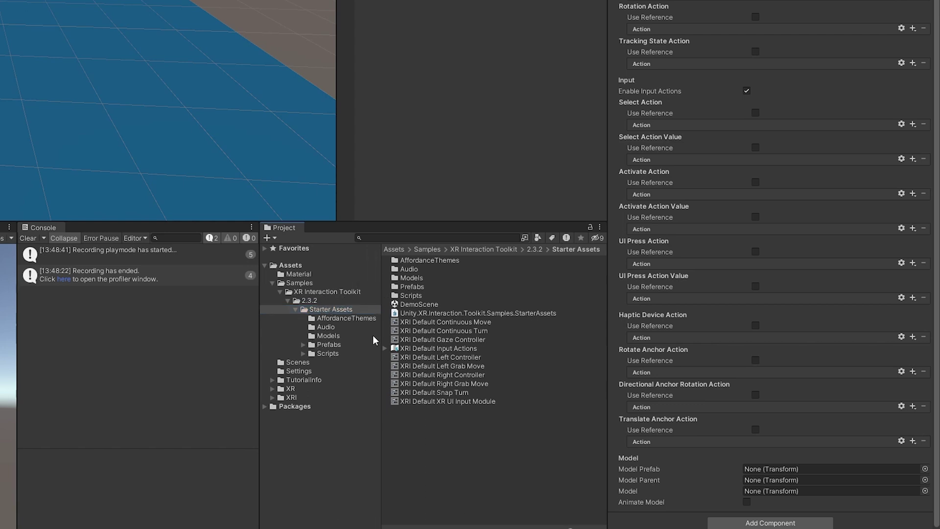
{"action": "double_click", "coordinate": [433, 348]}
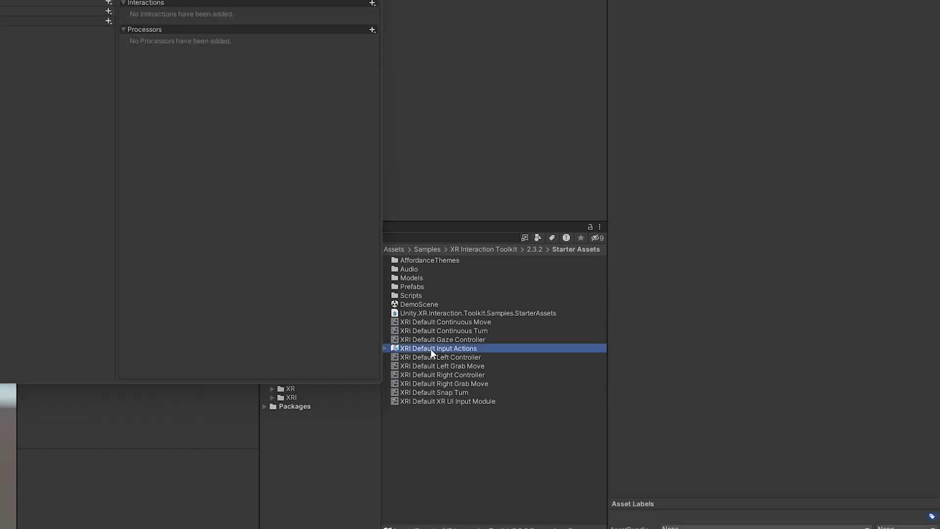
- Review the XRI Default Left and Right Controller presets and the XRI LeftHand action maps
{"action": "key", "text": "Down"}
{"action": "key", "text": "Down"}
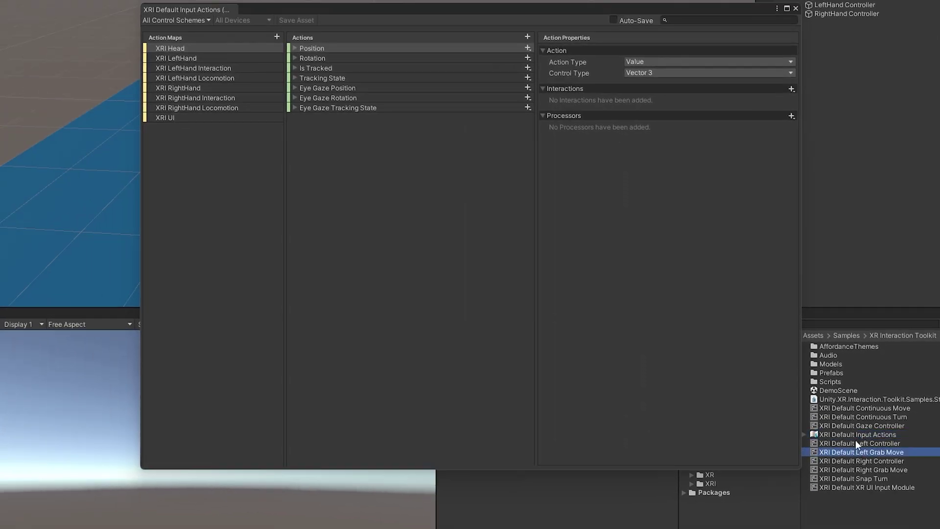
{"action": "left_click", "coordinate": [853, 445]}
{"action": "left_click", "coordinate": [854, 457]}
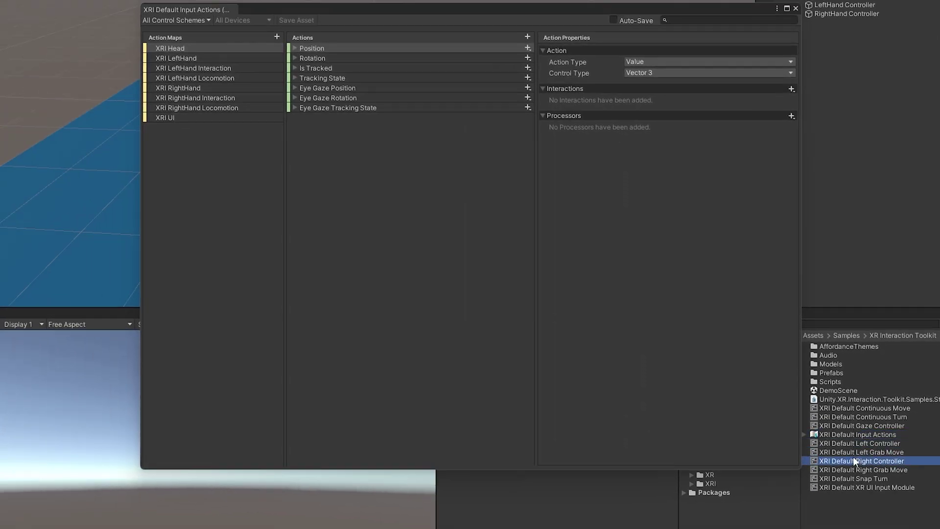
{"action": "left_click", "coordinate": [849, 443]}
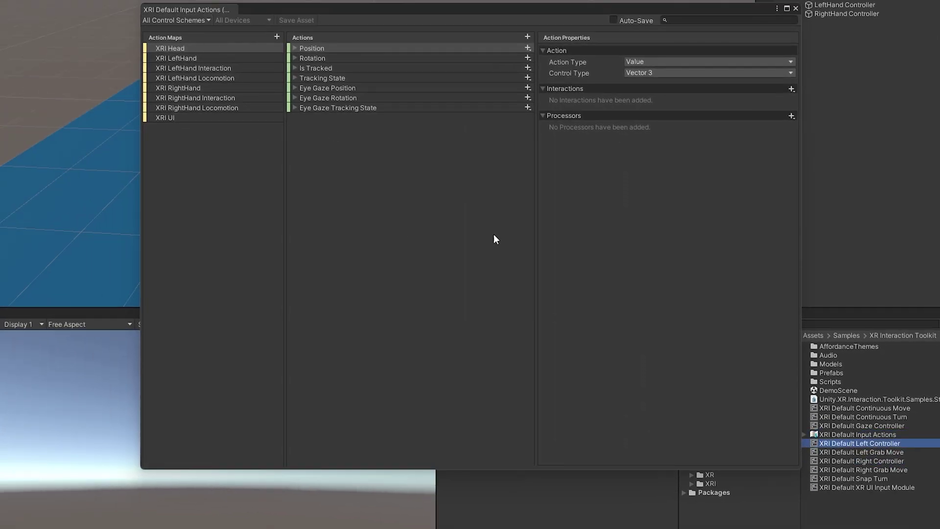
{"action": "left_click", "coordinate": [206, 78]}
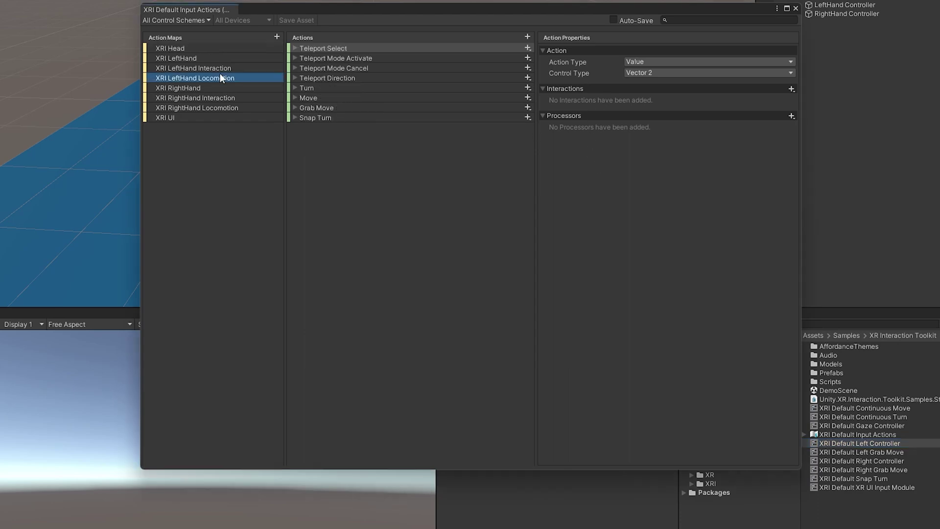
{"action": "left_click", "coordinate": [205, 57]}
{"action": "left_click", "coordinate": [206, 68]}
{"action": "left_click", "coordinate": [817, 39]}
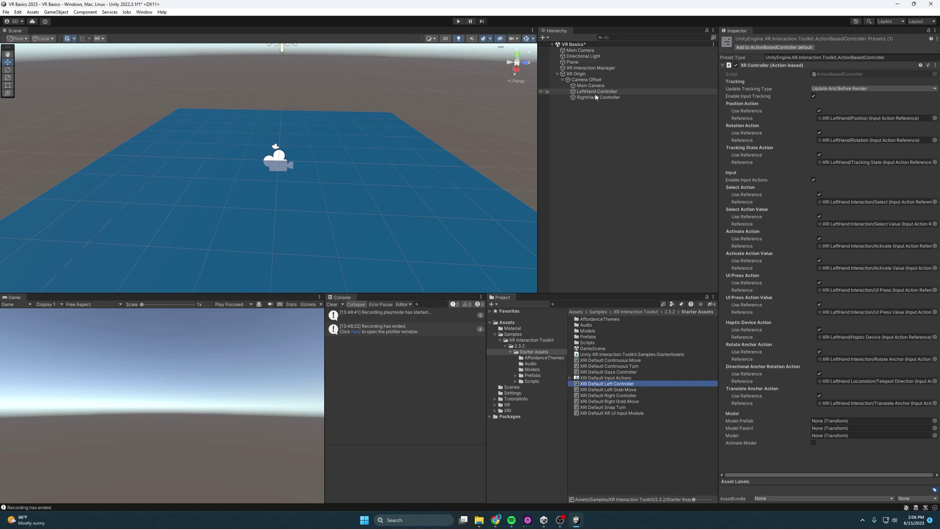
- Apply the XRI Default Left Controller preset to the LeftHand Controller's XR Controller
{"action": "left_click", "coordinate": [604, 91]}
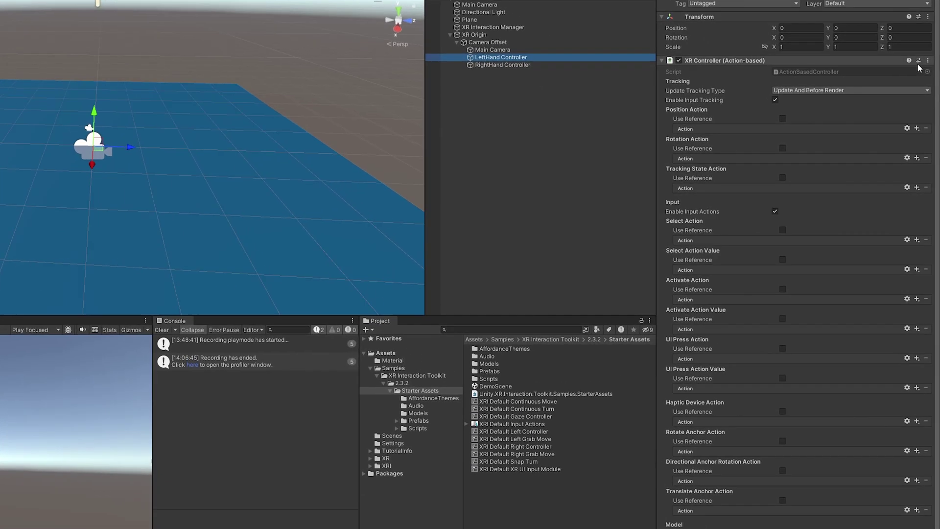
{"action": "left_click", "coordinate": [924, 94]}
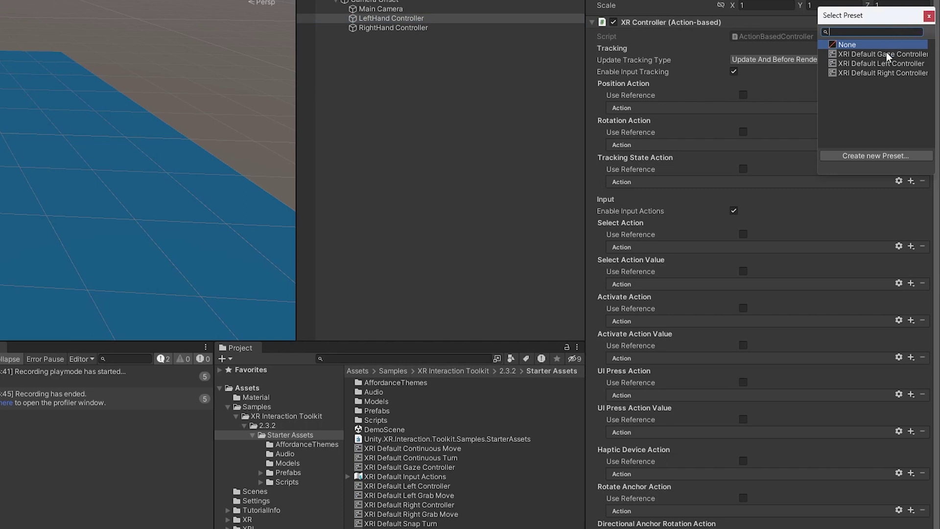
{"action": "left_click", "coordinate": [884, 63]}
{"action": "left_click", "coordinate": [929, 16]}
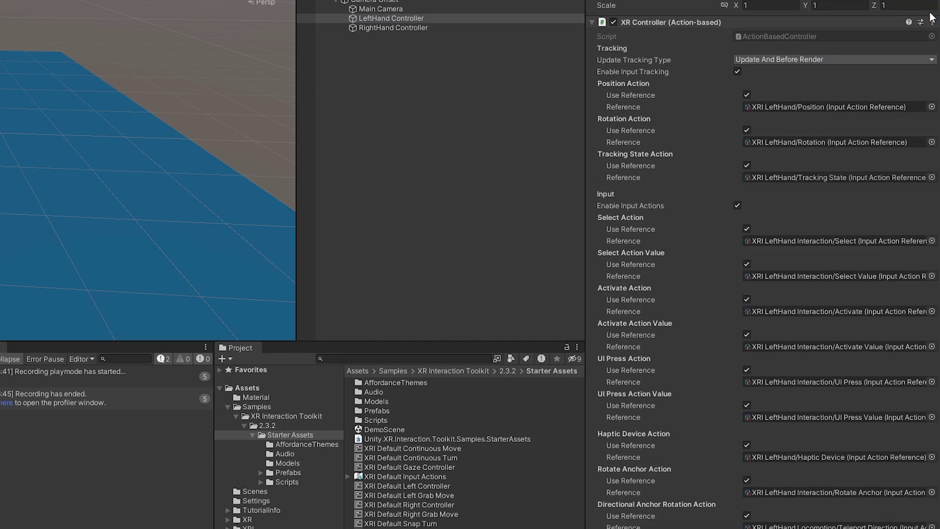
- Apply the XRI Default Right Controller preset to the RightHand Controller's XR Controller
{"action": "left_click", "coordinate": [443, 28]}
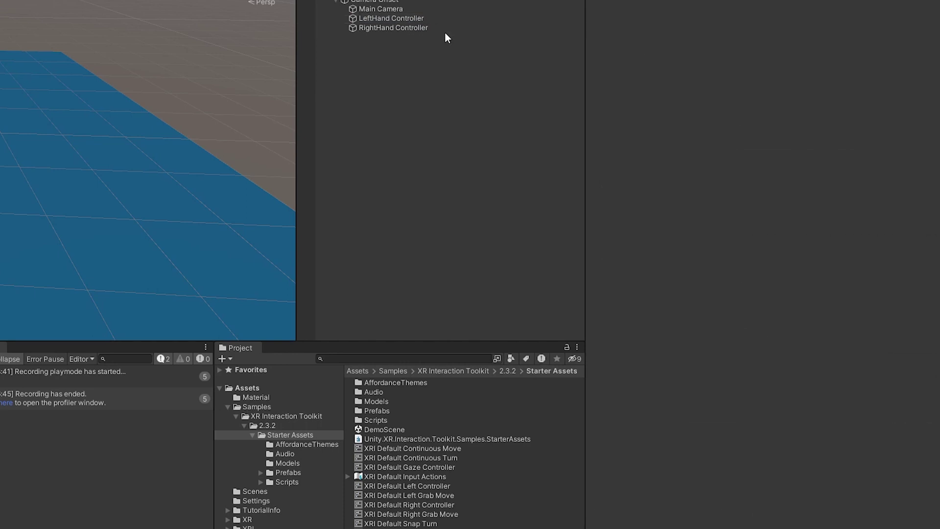
{"action": "left_click", "coordinate": [912, 23]}
{"action": "left_click", "coordinate": [883, 72]}
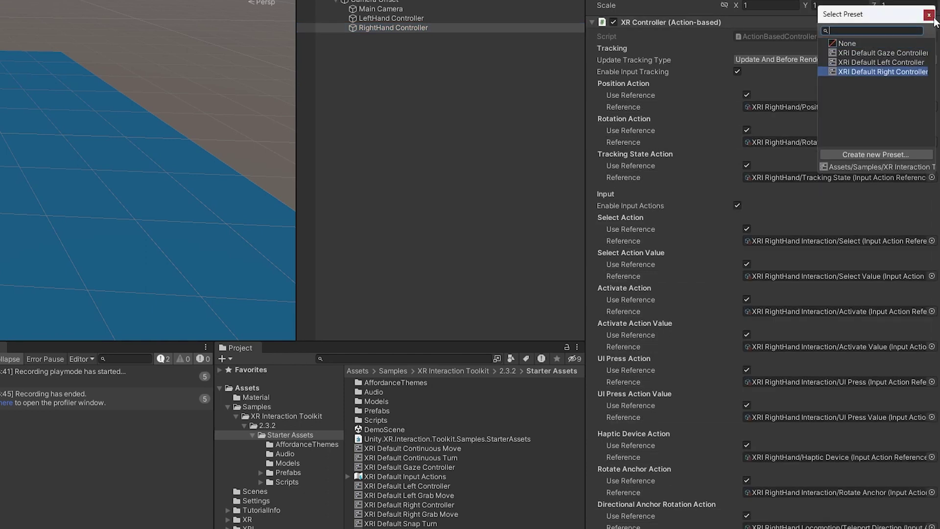
{"action": "left_click", "coordinate": [929, 16]}
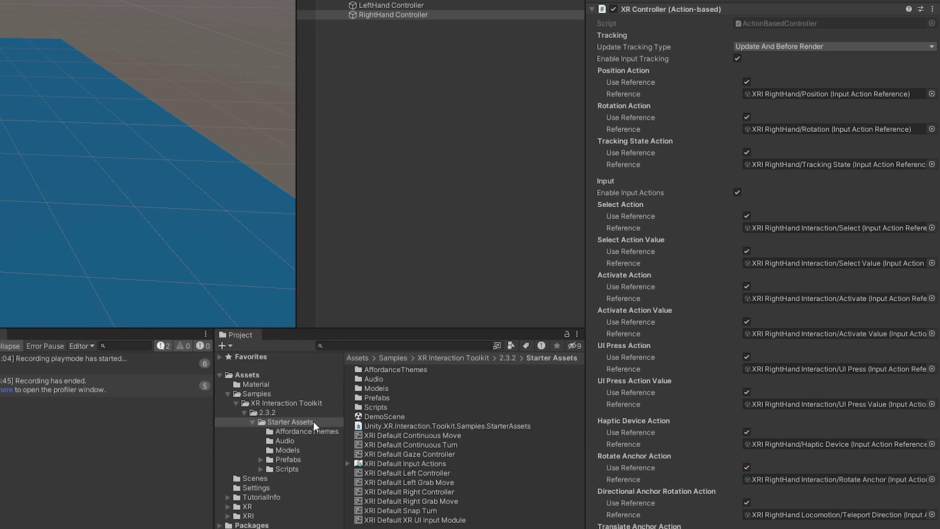
- Select the XRI Default Left and Right Controller preset assets to register them as ActionBasedController defaults
{"action": "left_click", "coordinate": [395, 471]}
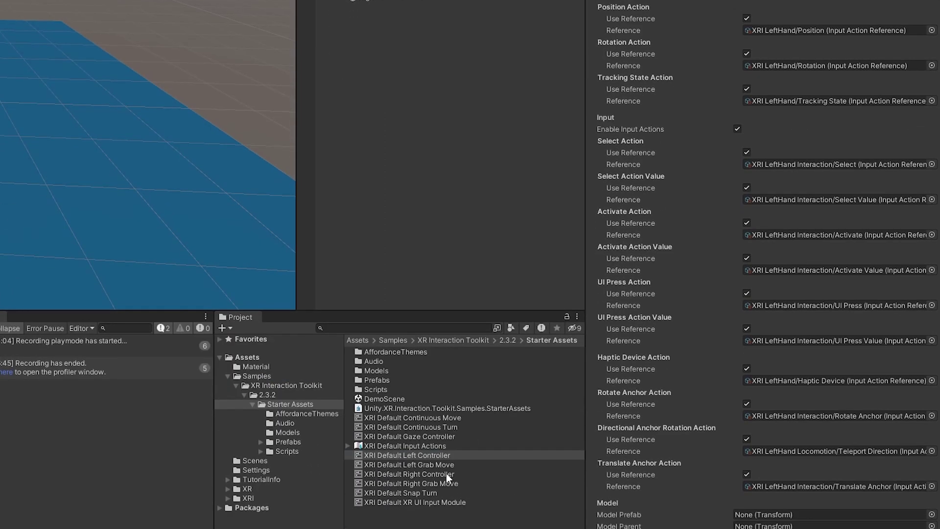
{"action": "left_click", "coordinate": [446, 473]}
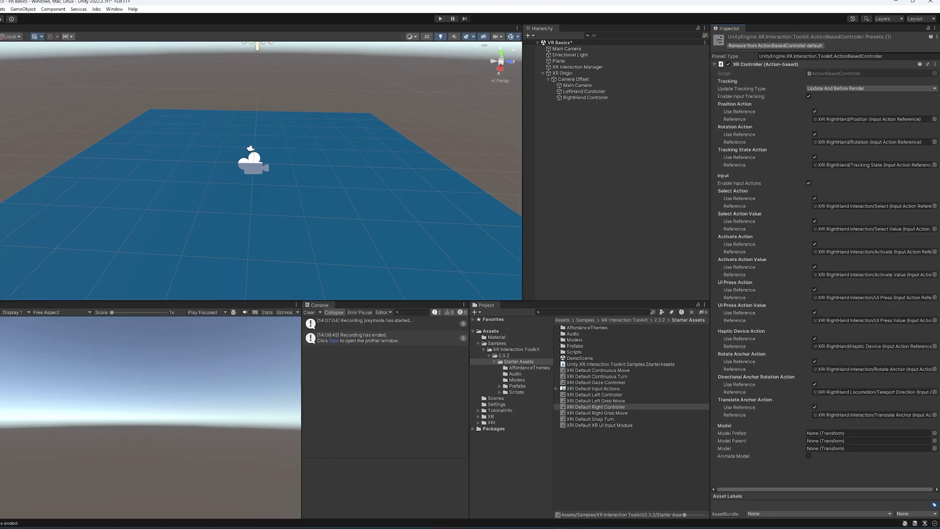
{"action": "left_click", "coordinate": [18, 12]}
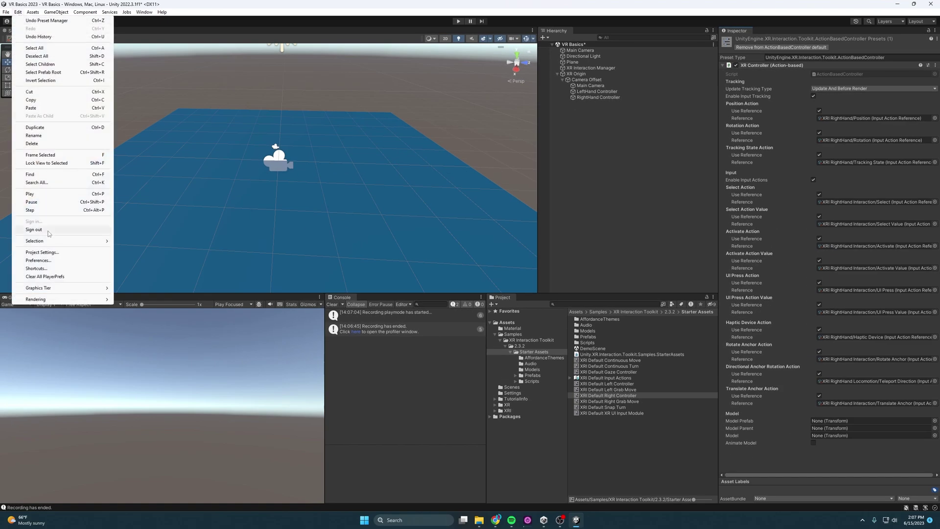
- In the Preset Manager, set the Right and Left Controller preset filters to 'right' and 'left'
{"action": "left_click", "coordinate": [43, 251]}
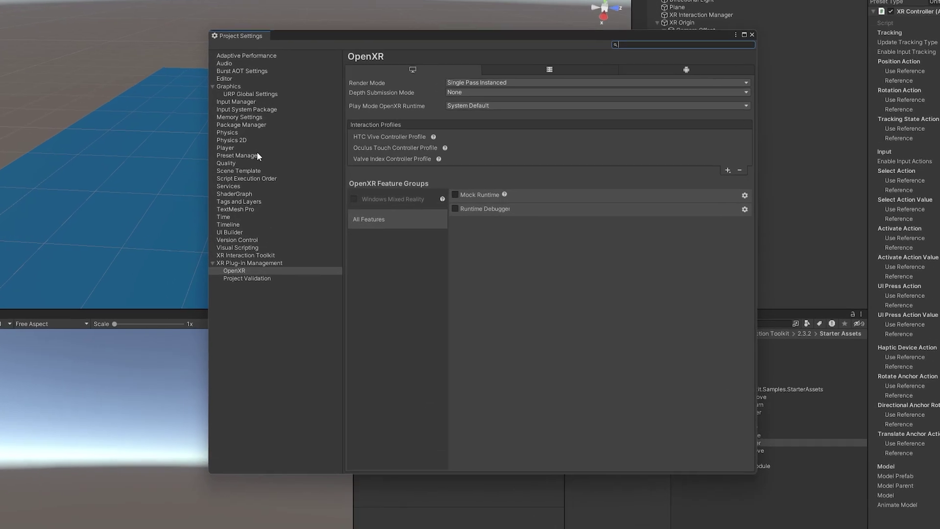
{"action": "left_click", "coordinate": [258, 153]}
{"action": "left_click", "coordinate": [389, 106]}
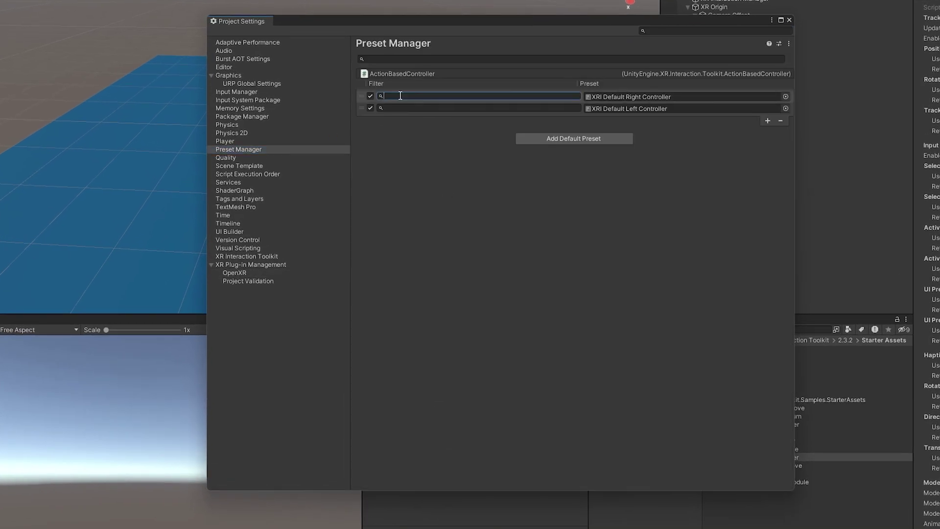
{"action": "type", "text": "right"}
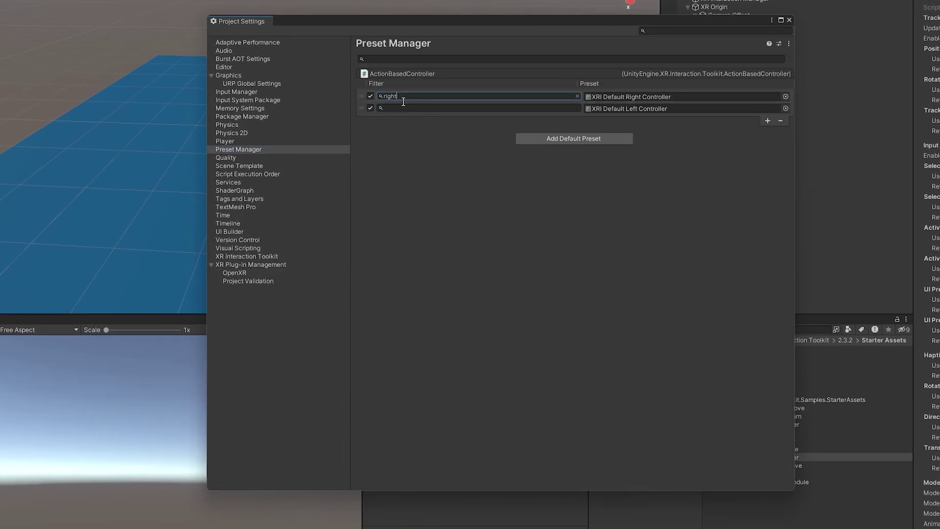
{"action": "left_click", "coordinate": [402, 107]}
{"action": "type", "text": "left"}
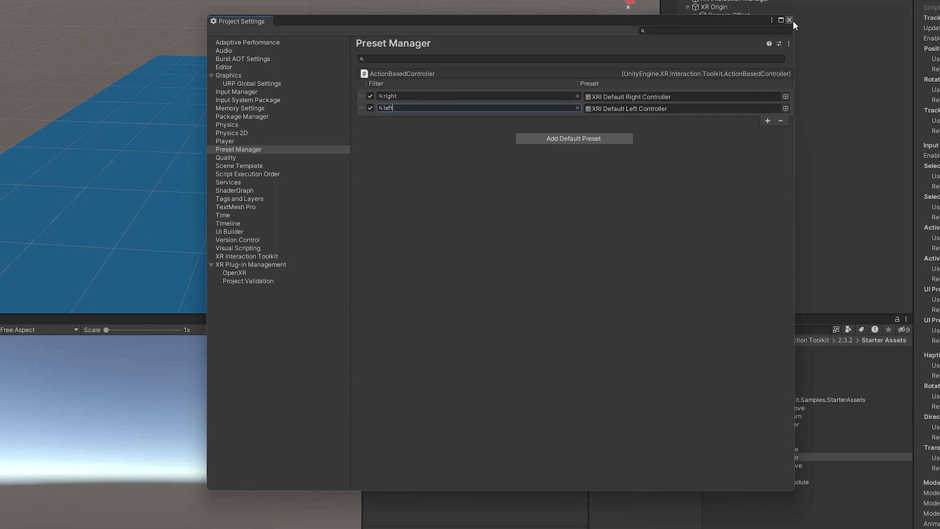
{"action": "left_click", "coordinate": [789, 20]}
{"action": "right_click", "coordinate": [703, 87]}
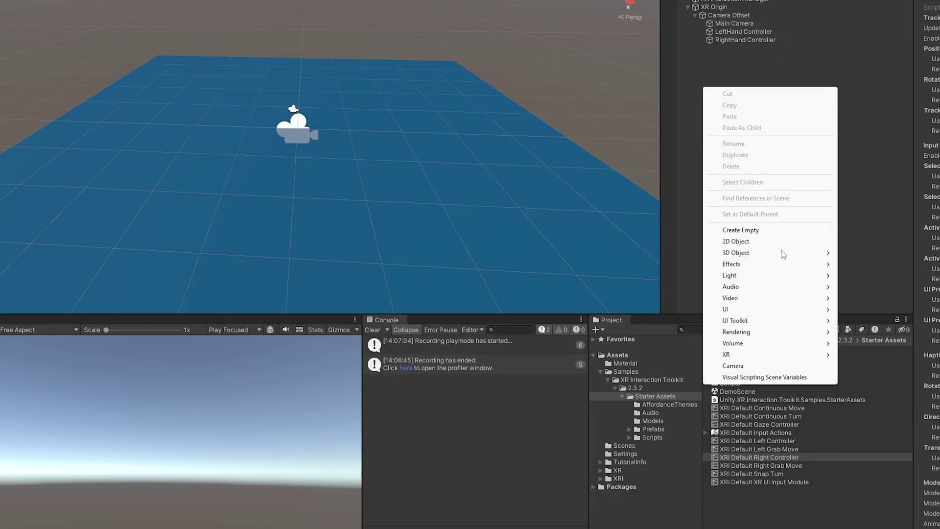
- Add a test XR Origin (VR) and check that its hand controllers have the LeftHand and RightHand actions
{"action": "mouse_move", "coordinate": [730, 354]}
{"action": "left_click", "coordinate": [877, 503]}
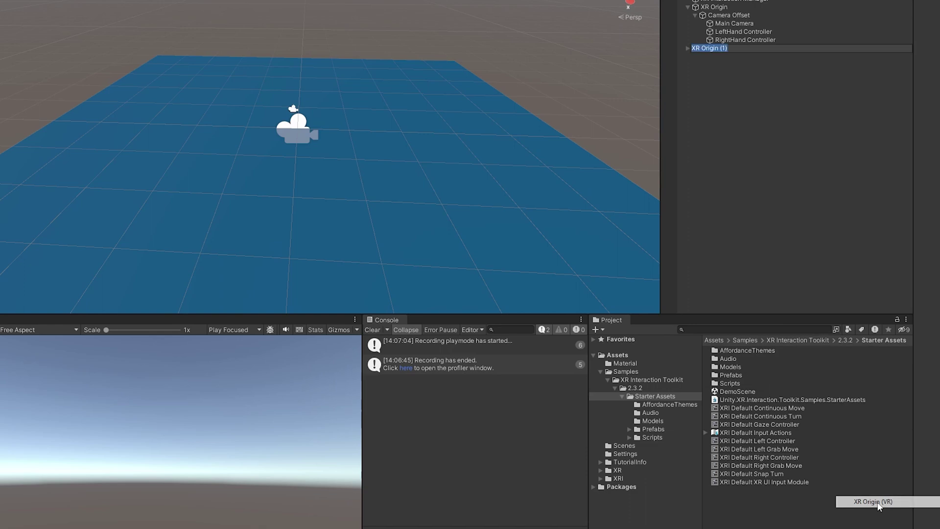
{"action": "left_click", "coordinate": [620, 57]}
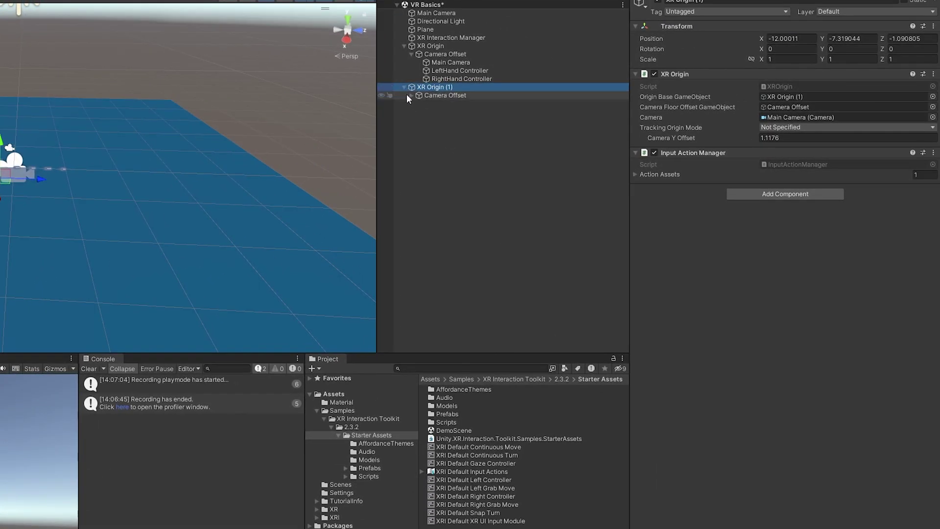
{"action": "left_click", "coordinate": [623, 66]}
{"action": "left_click", "coordinate": [412, 96]}
{"action": "left_click", "coordinate": [421, 111]}
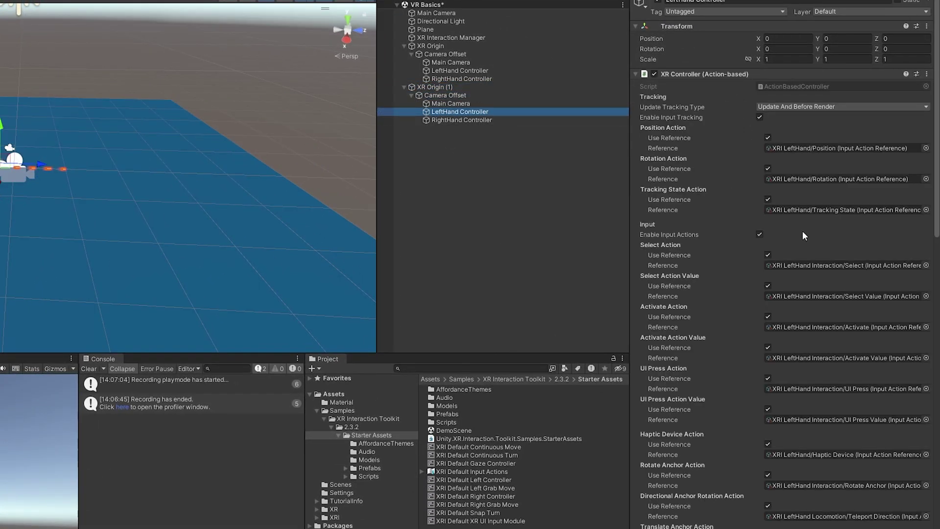
{"action": "left_click", "coordinate": [490, 120]}
- Delete the test XR Origin (1) and recheck the original hand controllers' actions
{"action": "left_click", "coordinate": [435, 86]}
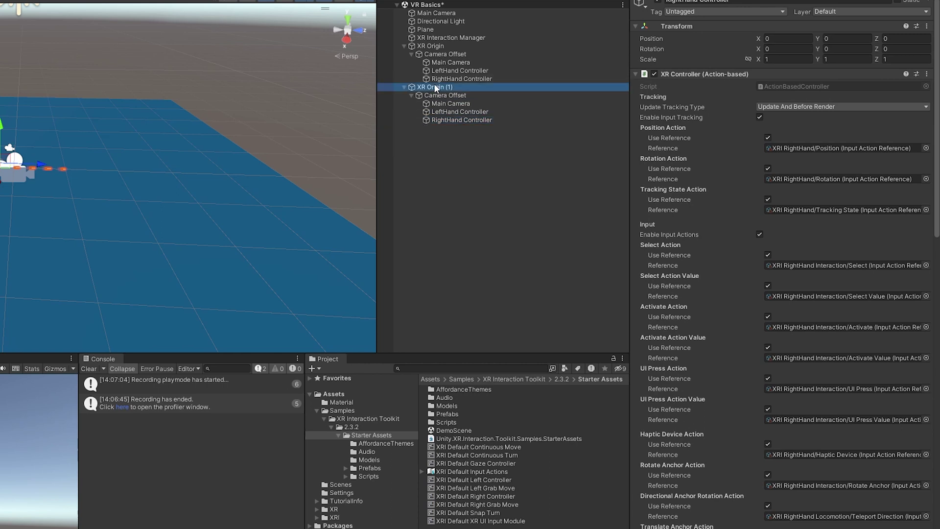
{"action": "key", "text": "Delete"}
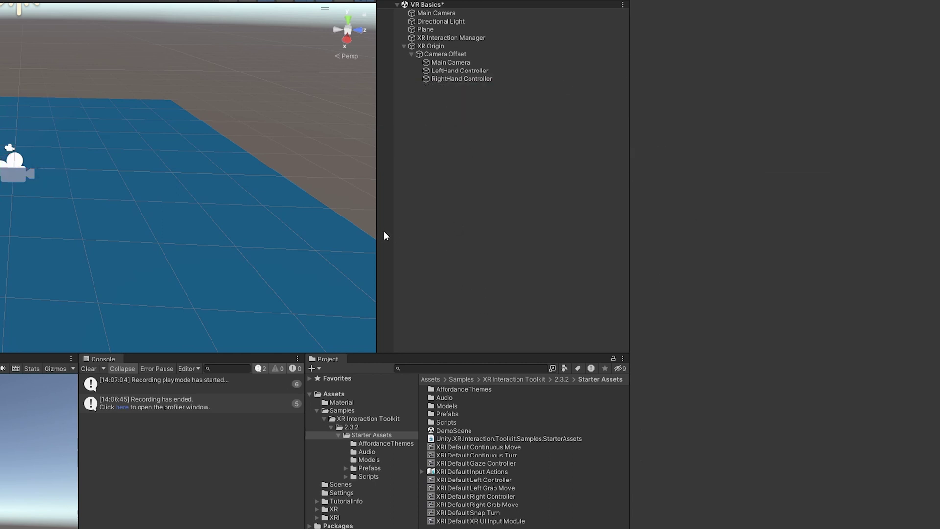
{"action": "left_click", "coordinate": [457, 78]}
{"action": "left_click", "coordinate": [459, 71]}
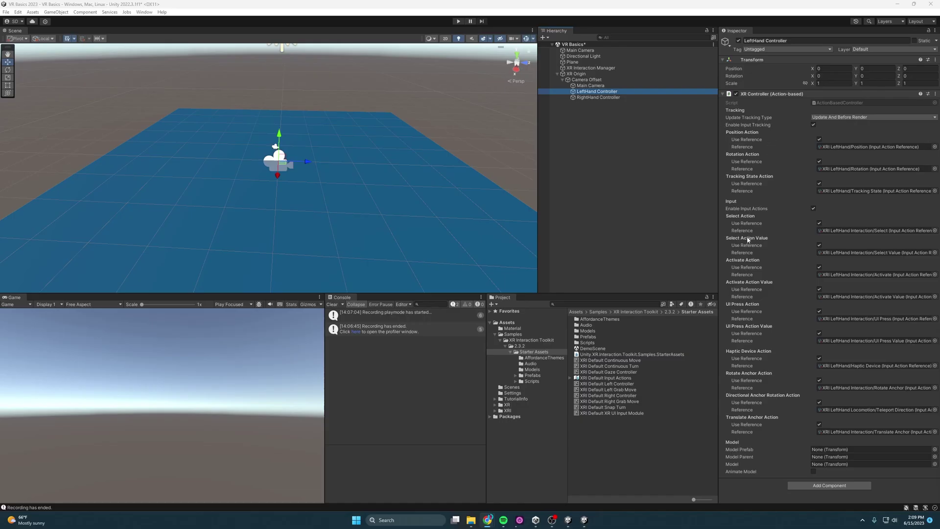
{"action": "mouse_move", "coordinate": [748, 240]}
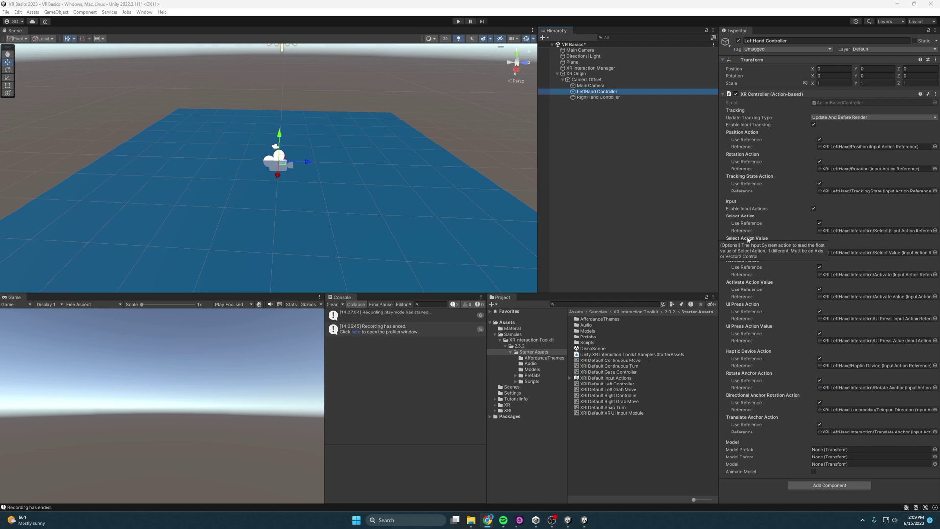
- Create an empty object named '--XR_Managers--' and move XR Interaction Manager into it
{"action": "left_click", "coordinate": [558, 74]}
{"action": "left_click", "coordinate": [570, 197]}
{"action": "right_click", "coordinate": [563, 80]}
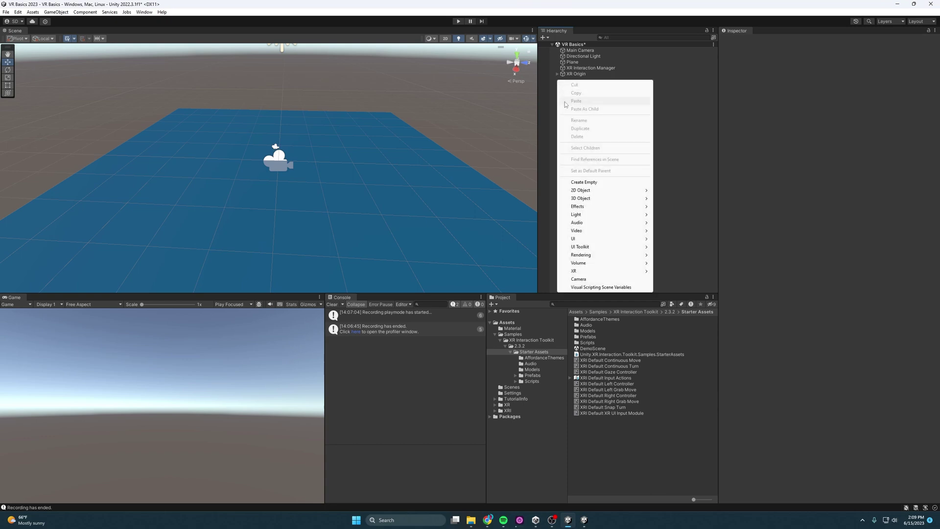
{"action": "left_click", "coordinate": [731, 151]}
{"action": "right_click", "coordinate": [586, 117]}
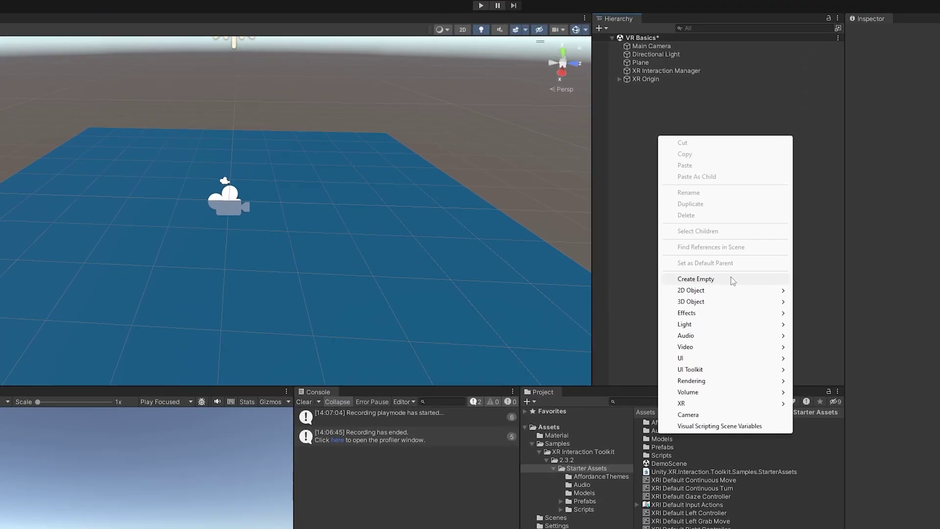
{"action": "left_click", "coordinate": [696, 280]}
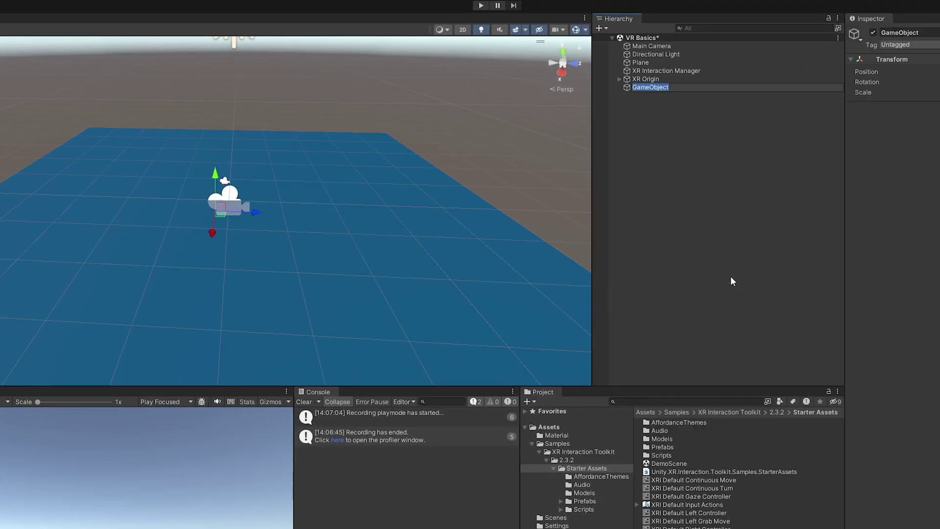
{"action": "type", "text": "--XR_Managers--"}
{"action": "key", "text": "Return"}
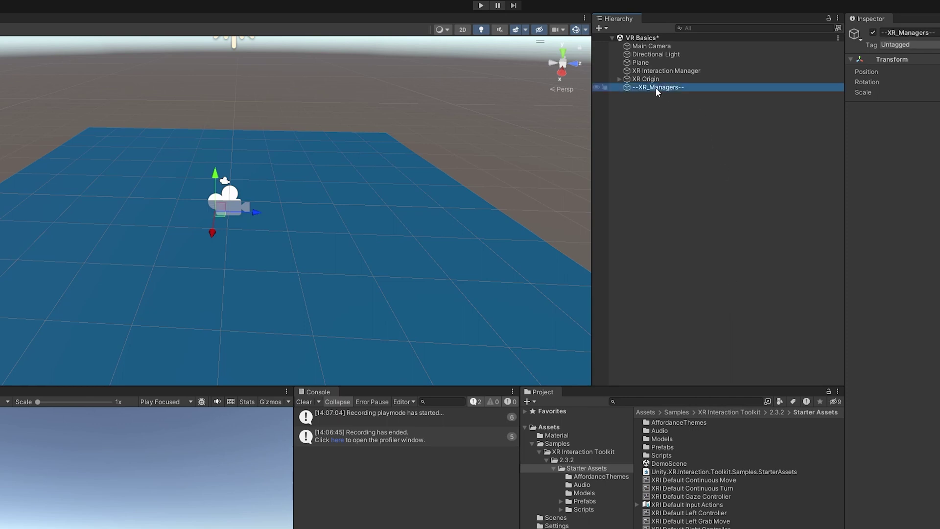
{"action": "left_click_drag", "start_coordinate": [651, 71], "coordinate": [654, 87]}
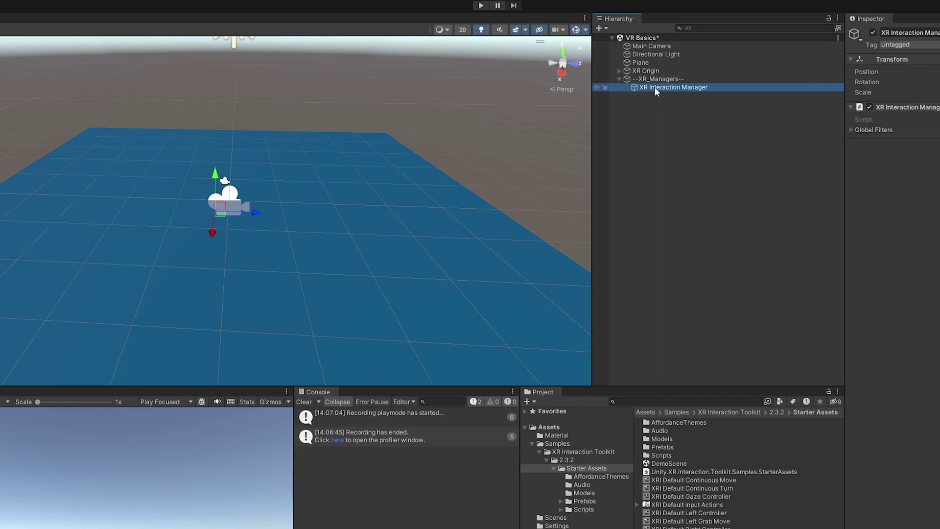
- Add an empty child named 'Input Action Manager' under --XR_Managers--
{"action": "right_click", "coordinate": [650, 79]}
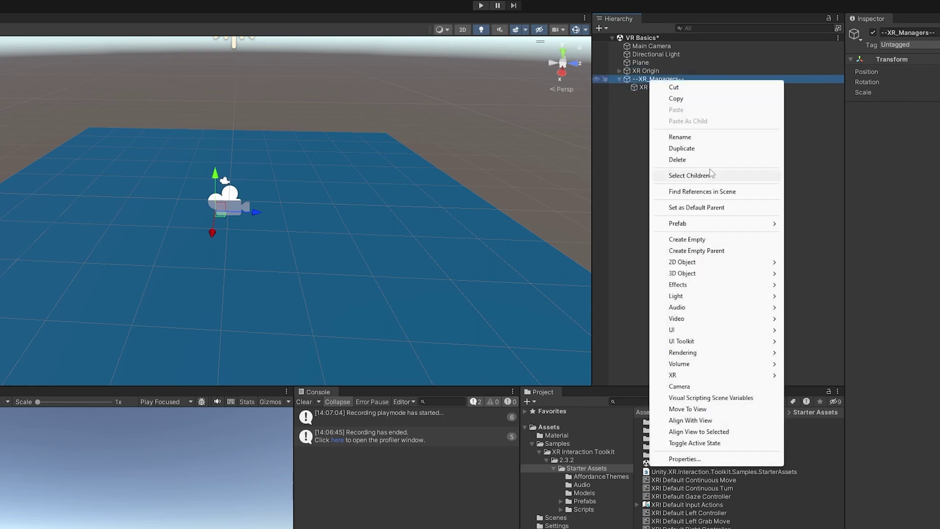
{"action": "left_click", "coordinate": [706, 239]}
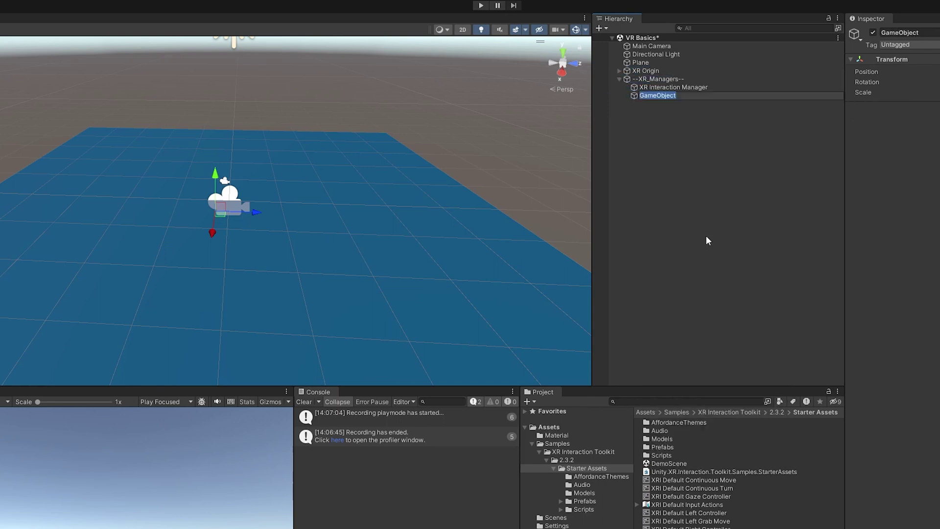
{"action": "type", "text": "Input Action Manager"}
{"action": "key", "text": "Return"}
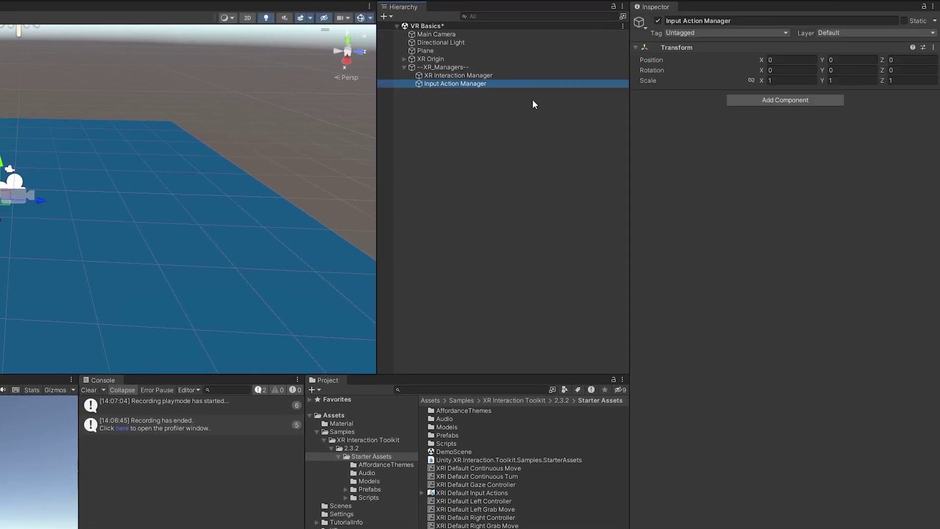
- Add an Input Action Manager component with XRI Default Input Actions as Action Assets Element 0
{"action": "left_click", "coordinate": [785, 101]}
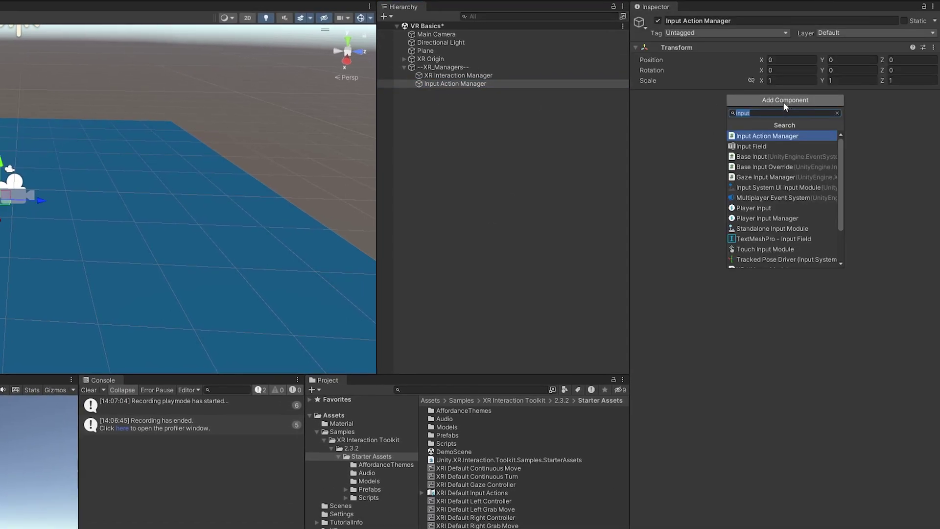
{"action": "key", "text": "Return"}
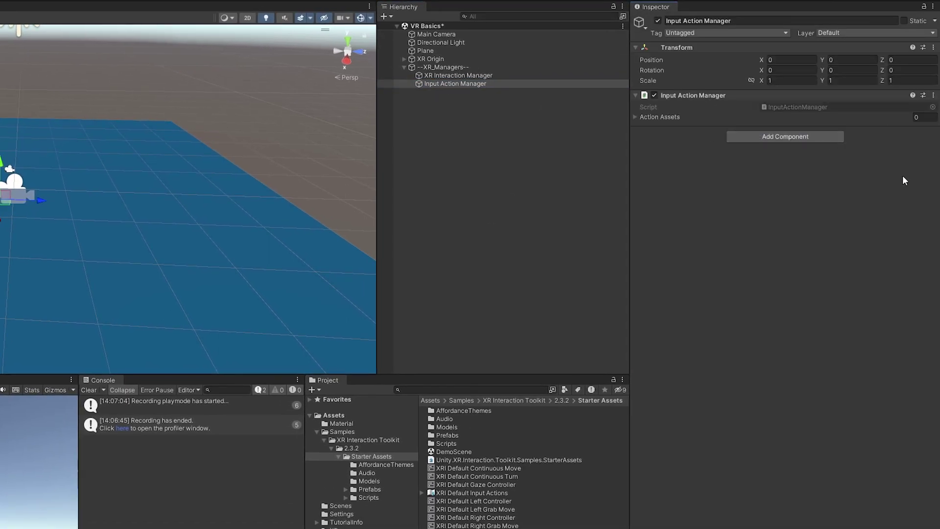
{"action": "left_click", "coordinate": [635, 117]}
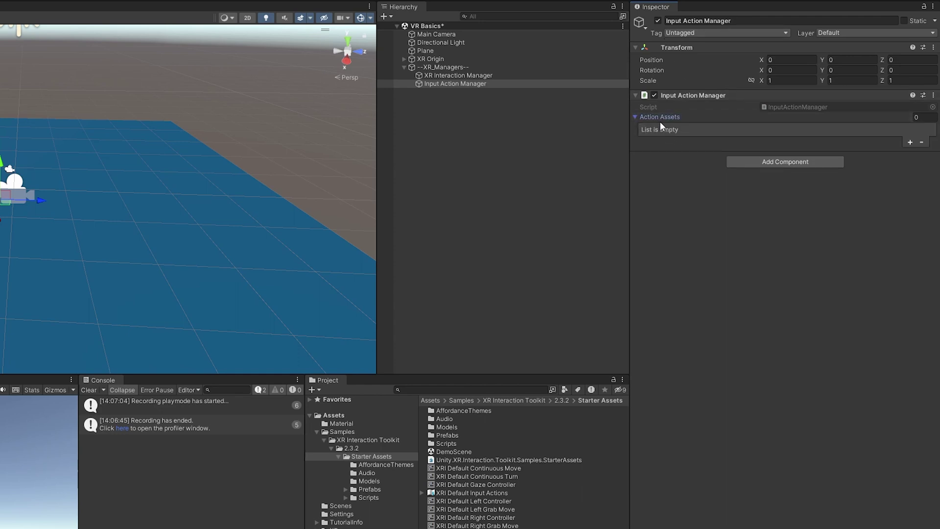
{"action": "left_click", "coordinate": [910, 142]}
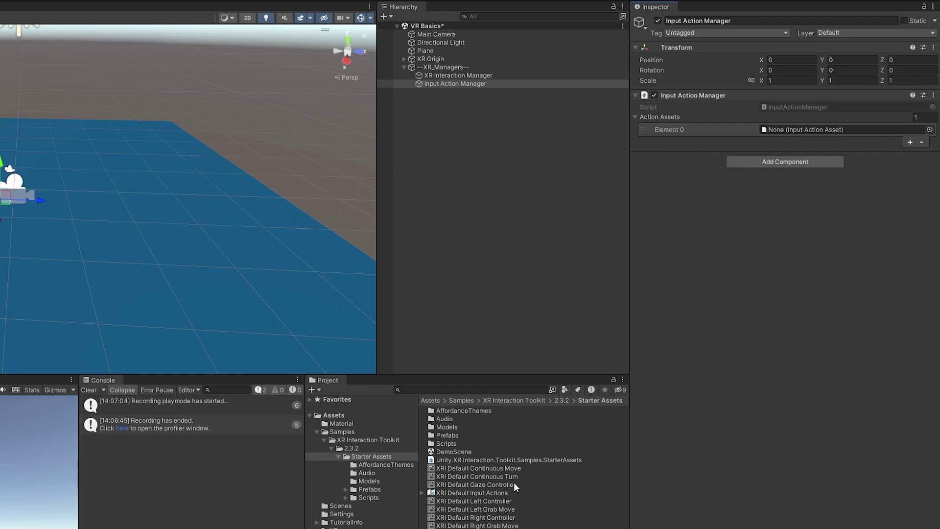
{"action": "left_click_drag", "start_coordinate": [470, 492], "coordinate": [797, 130]}
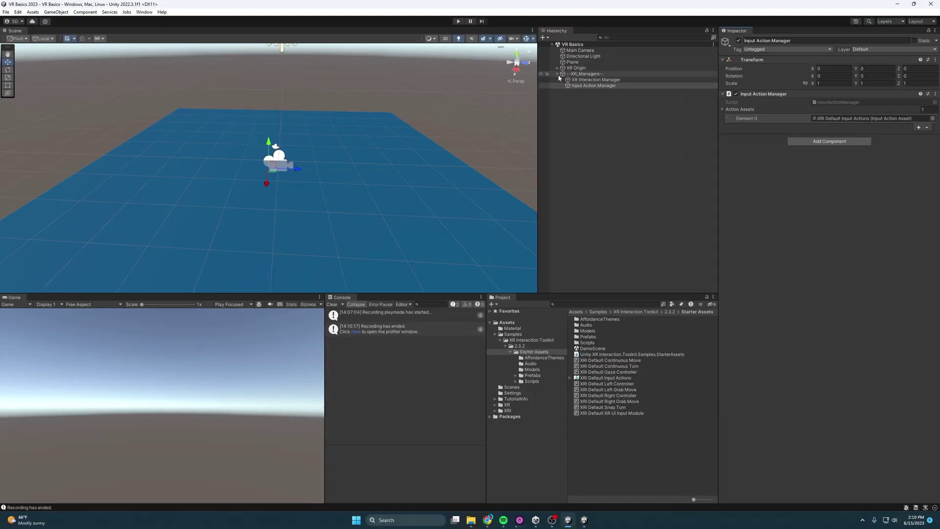
- Add a Sphere under the LeftHand Controller and set its scale to 0.1
{"action": "left_click", "coordinate": [558, 73]}
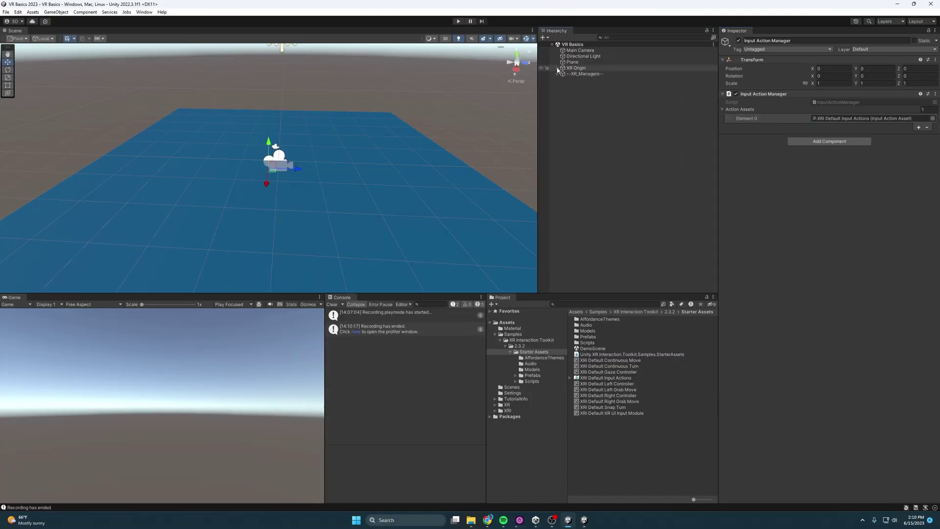
{"action": "left_click", "coordinate": [558, 67]}
{"action": "left_click", "coordinate": [552, 88]}
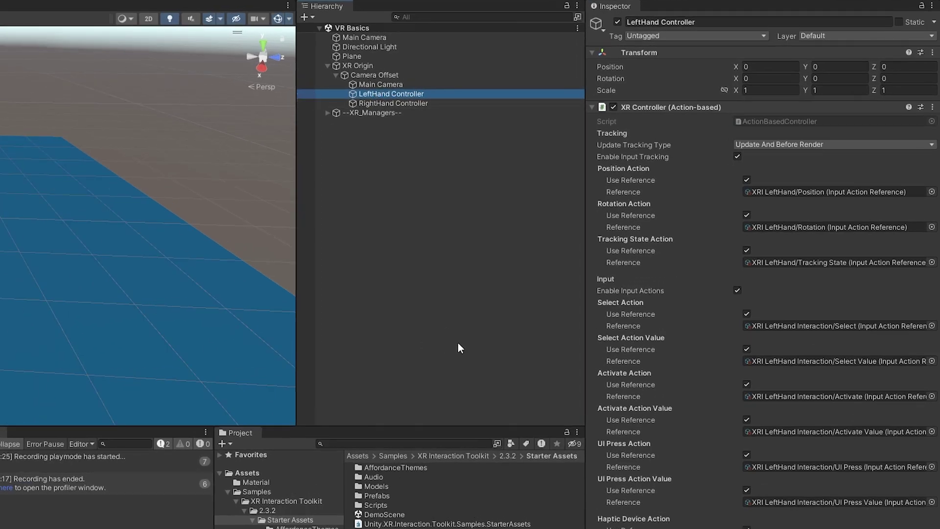
{"action": "right_click", "coordinate": [409, 92]}
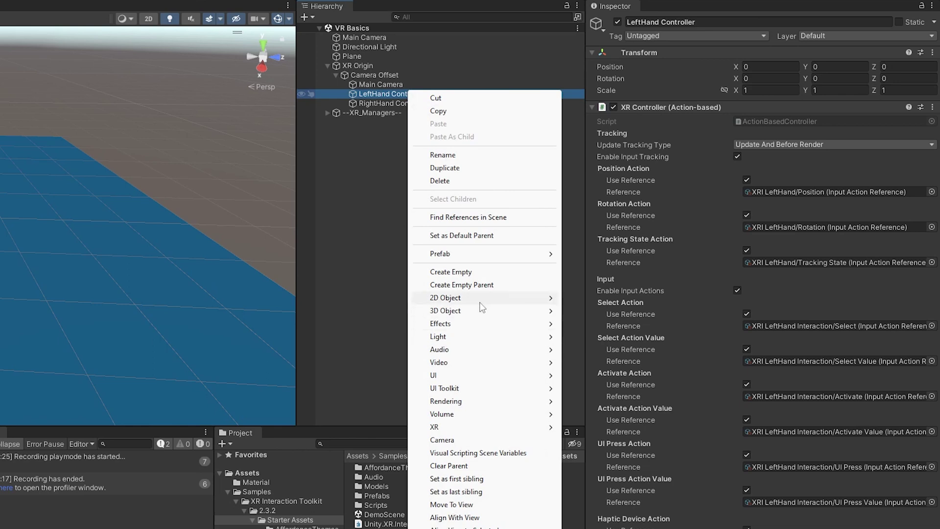
{"action": "mouse_move", "coordinate": [484, 309]}
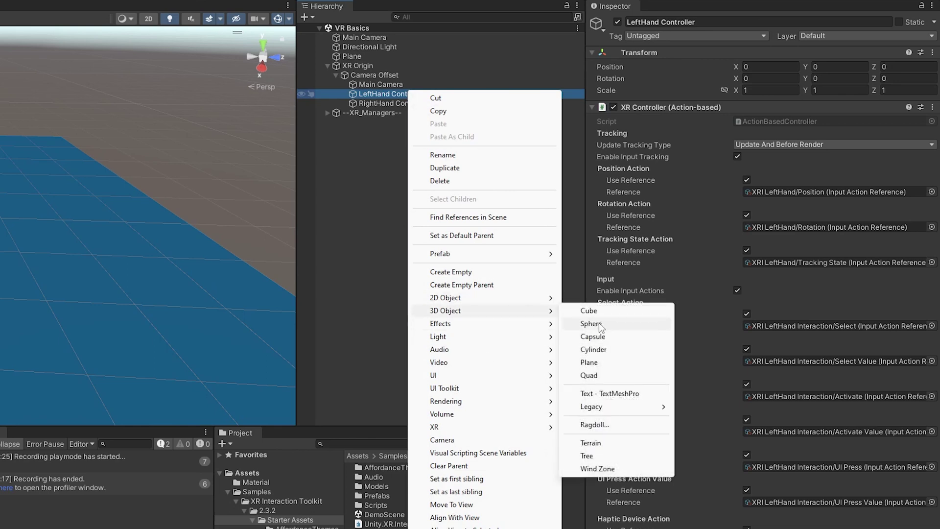
{"action": "left_click", "coordinate": [598, 323]}
{"action": "left_click", "coordinate": [754, 90]}
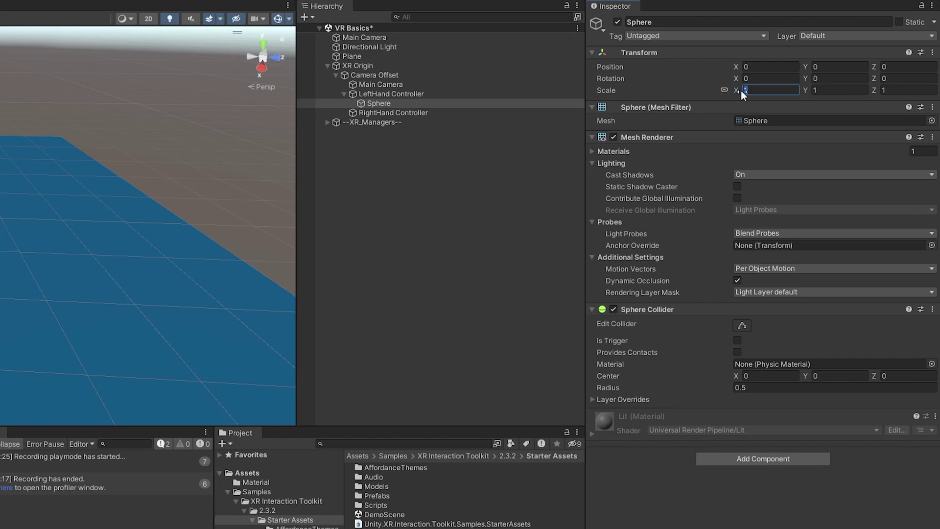
{"action": "type", "text": "0.1"}
{"action": "key", "text": "Return"}
- Copy the scaled Sphere under the RightHand Controller
{"action": "left_click", "coordinate": [387, 104]}
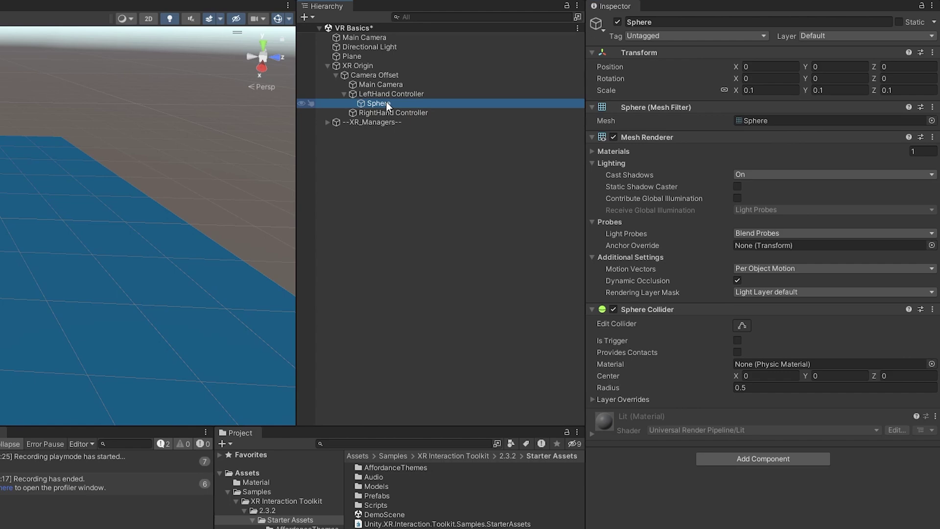
{"action": "left_click_drag", "start_coordinate": [387, 104], "coordinate": [383, 113], "text": "ctrl"}
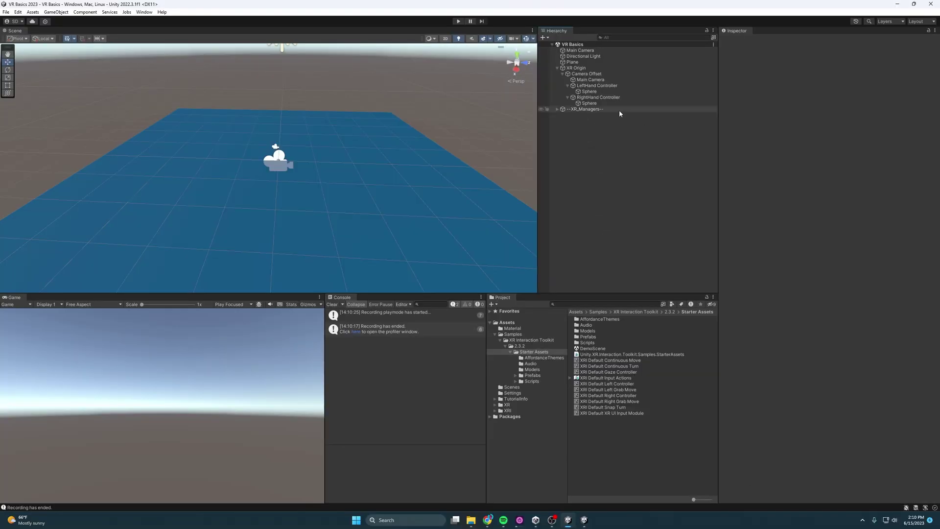
{"action": "left_click", "coordinate": [387, 130]}
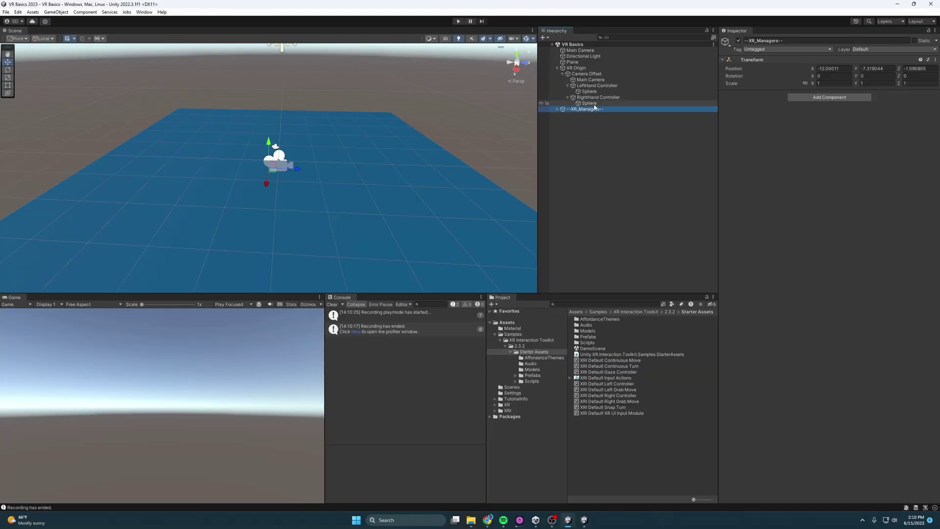
{"action": "left_click", "coordinate": [589, 103]}
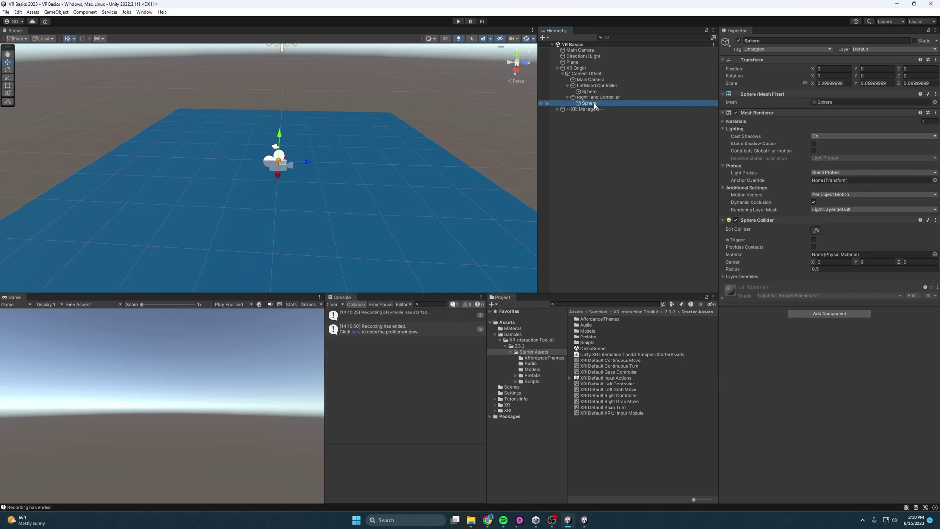